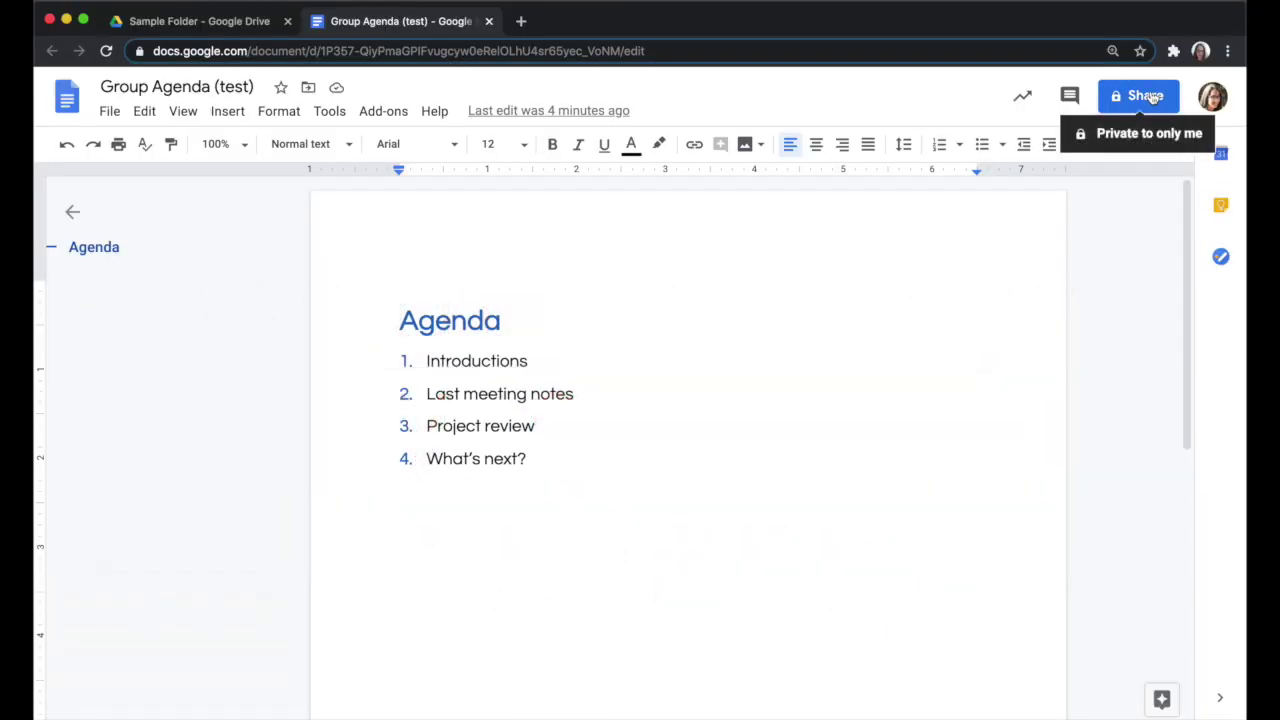
Open the Group Agenda (test) document's sharing options and add the colleague by e-mail with the Commenter role.
{"action": "left_click", "coordinate": [1140, 95]}
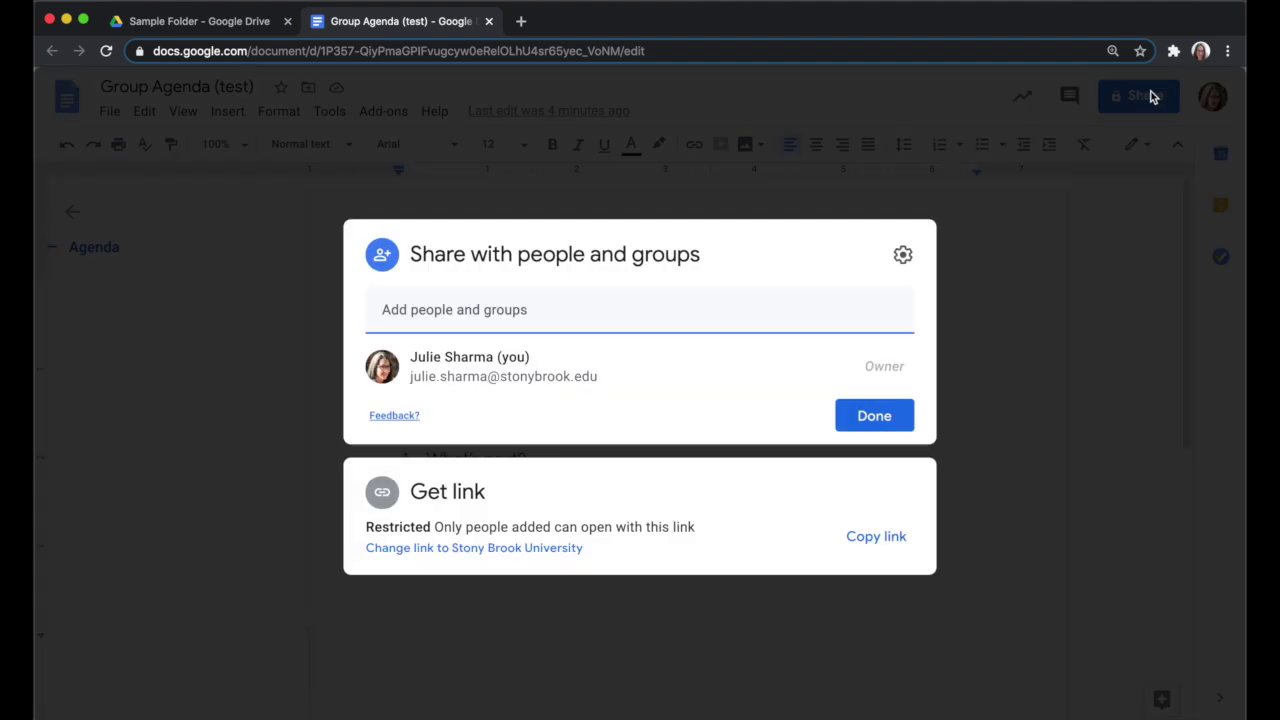
{"action": "left_click_drag", "start_coordinate": [780, 266], "coordinate": [387, 246]}
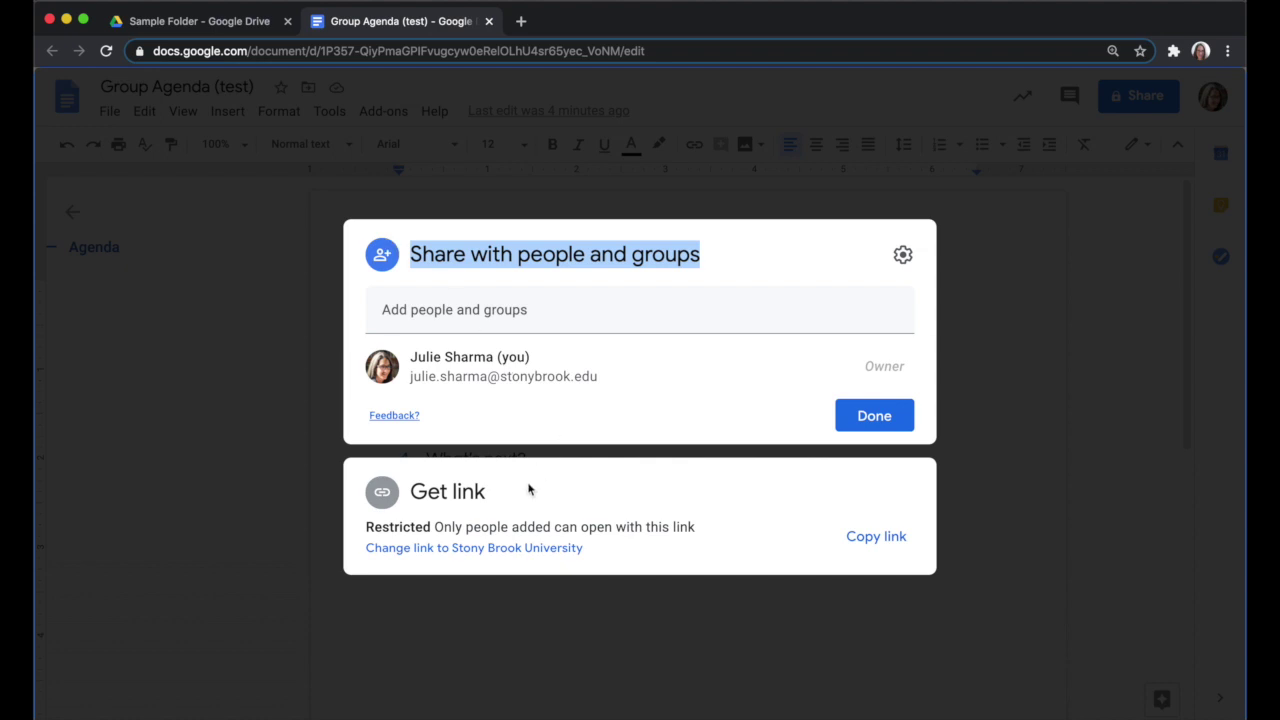
{"action": "left_click_drag", "start_coordinate": [524, 490], "coordinate": [403, 492]}
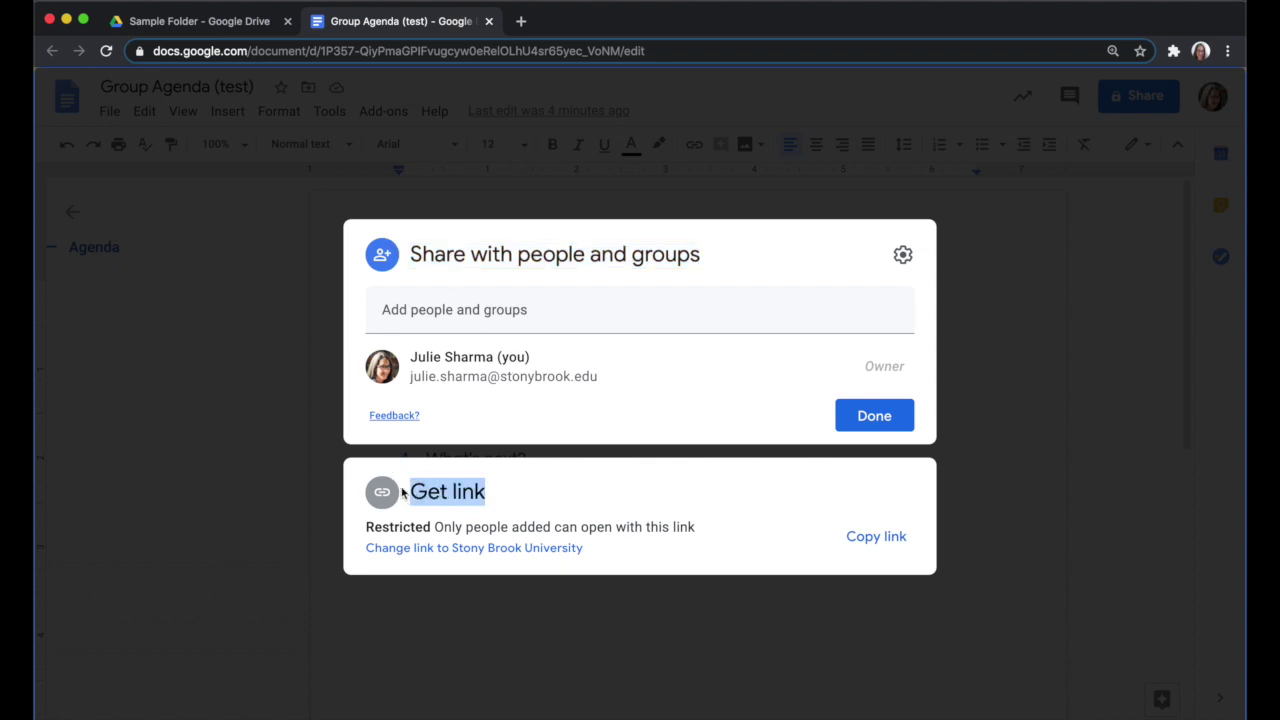
{"action": "left_click", "coordinate": [403, 492]}
{"action": "left_click", "coordinate": [565, 258]}
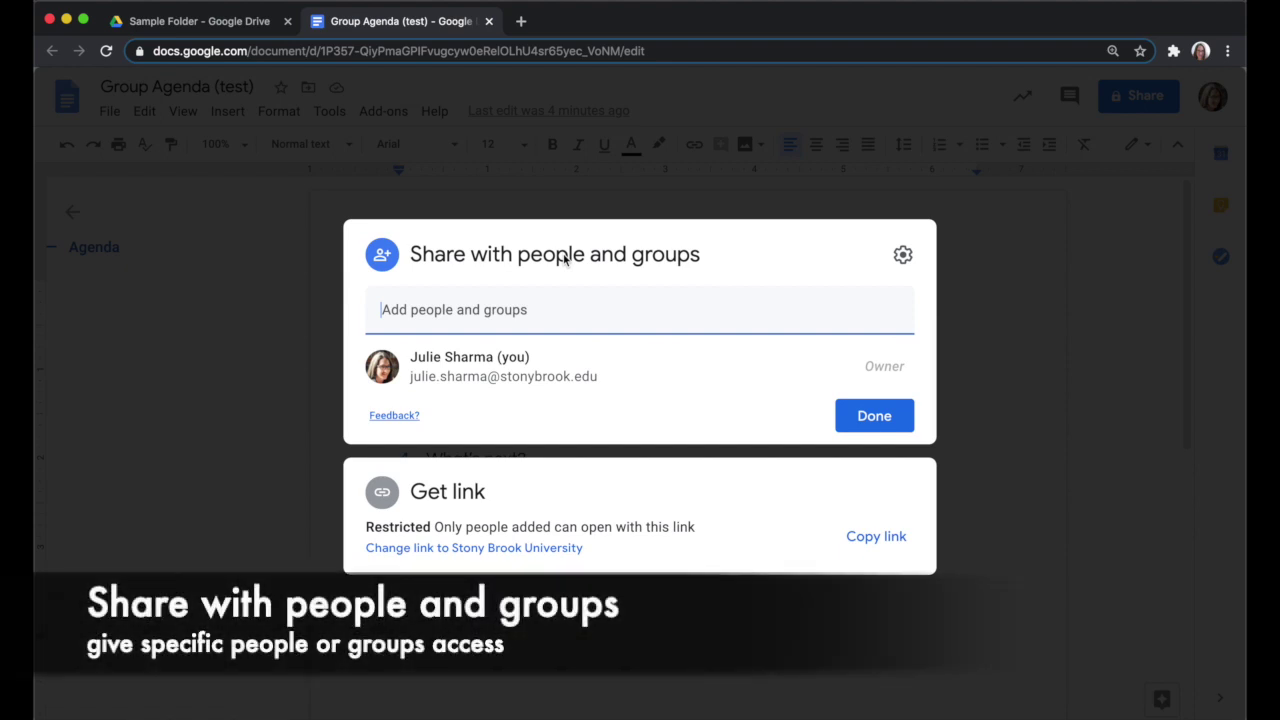
{"action": "left_click", "coordinate": [471, 316]}
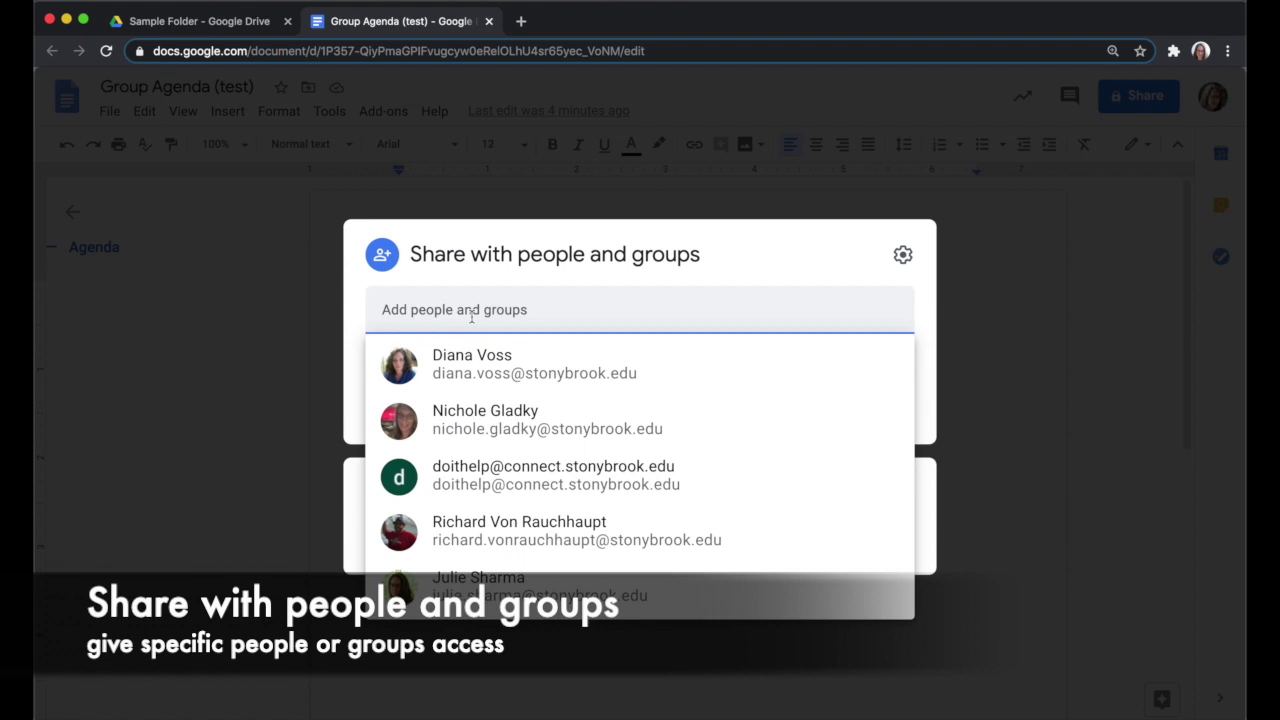
{"action": "key", "text": "ctrl+v"}
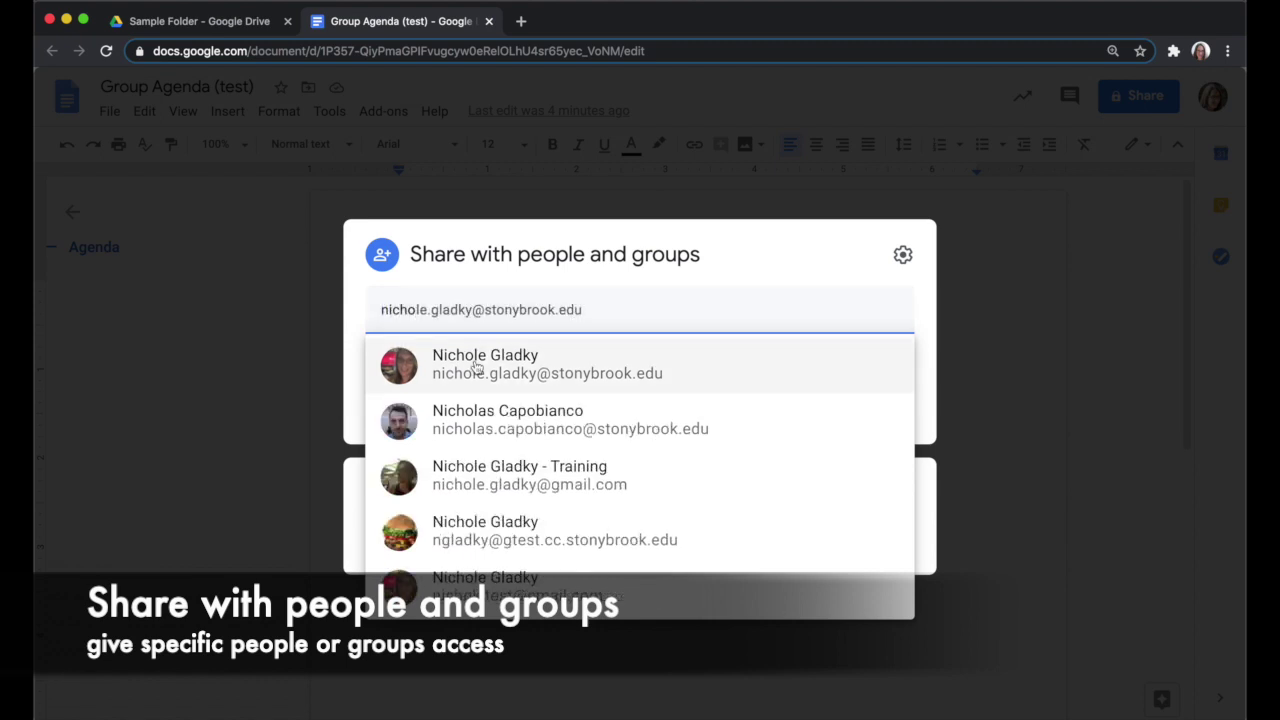
{"action": "left_click", "coordinate": [471, 363]}
{"action": "left_click", "coordinate": [877, 300]}
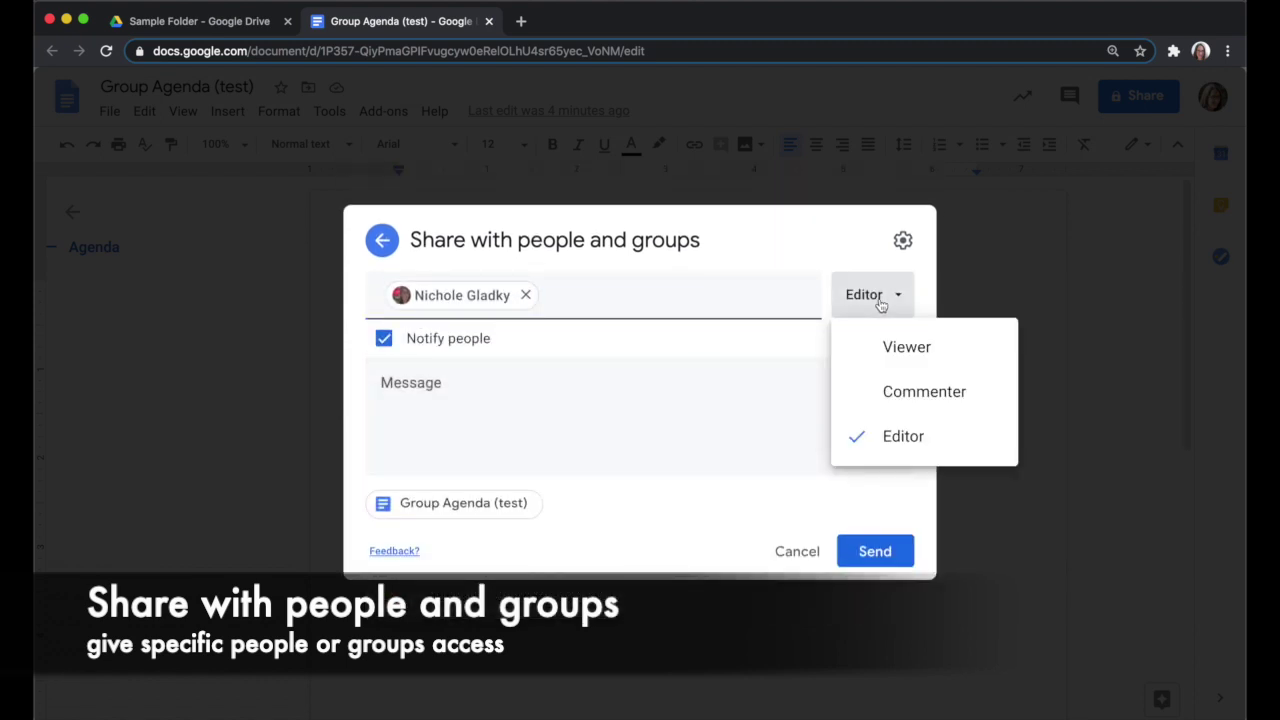
{"action": "left_click", "coordinate": [963, 400]}
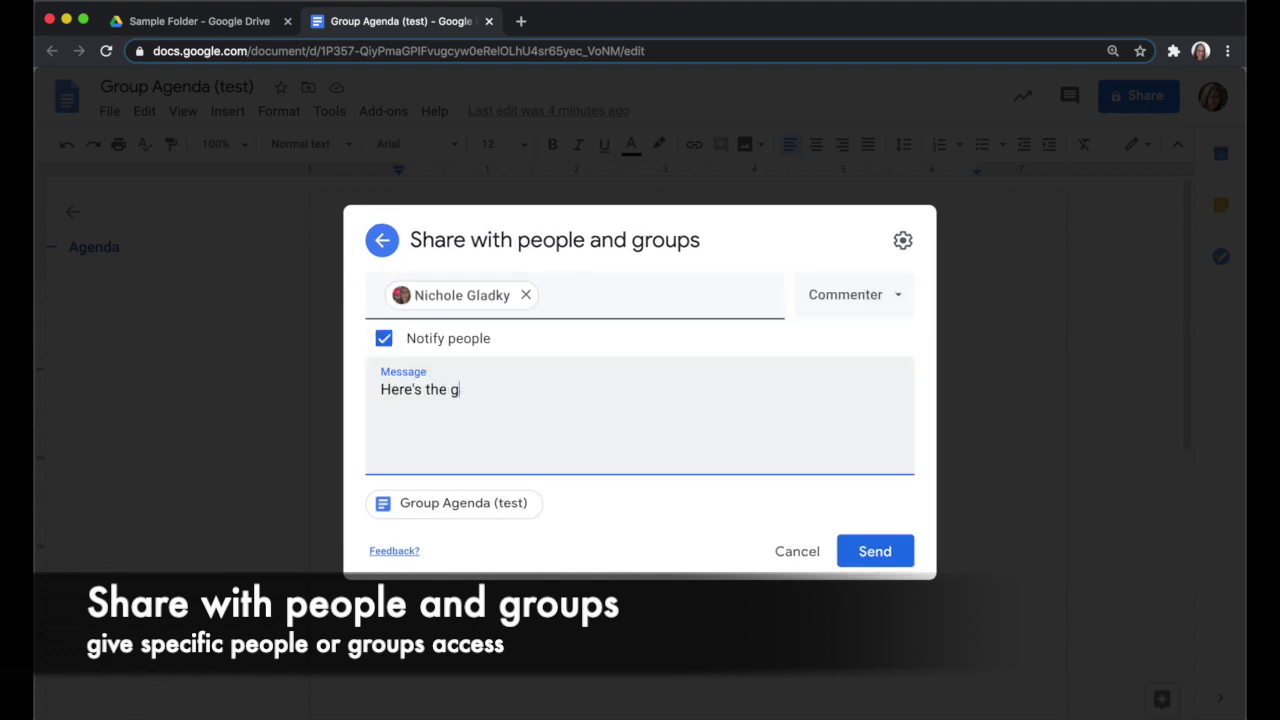
Write the notification message "Here's the agenda" with "[DEMO]" two lines below, and send the invitation.
{"action": "type", "text": "enda"}
{"action": "key", "text": "Return"}
{"action": "key", "text": "Return"}
{"action": "type", "text": "[DEMO]"}
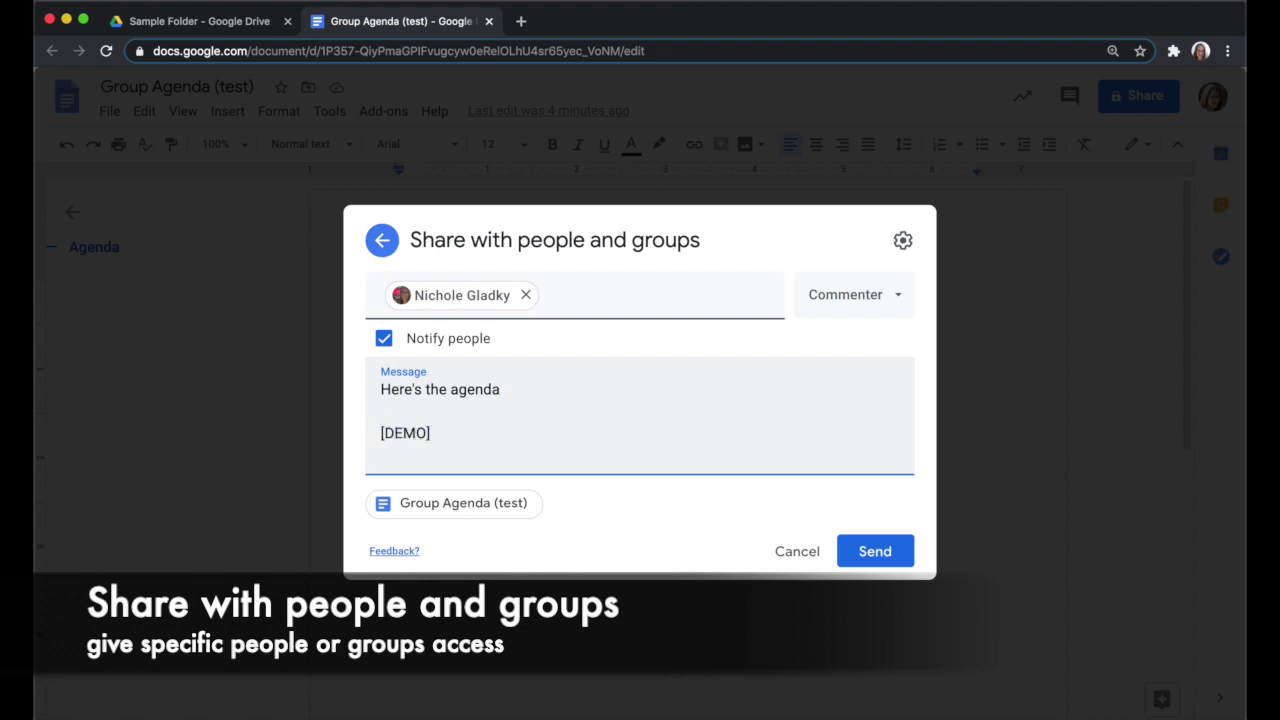
{"action": "left_click", "coordinate": [875, 551]}
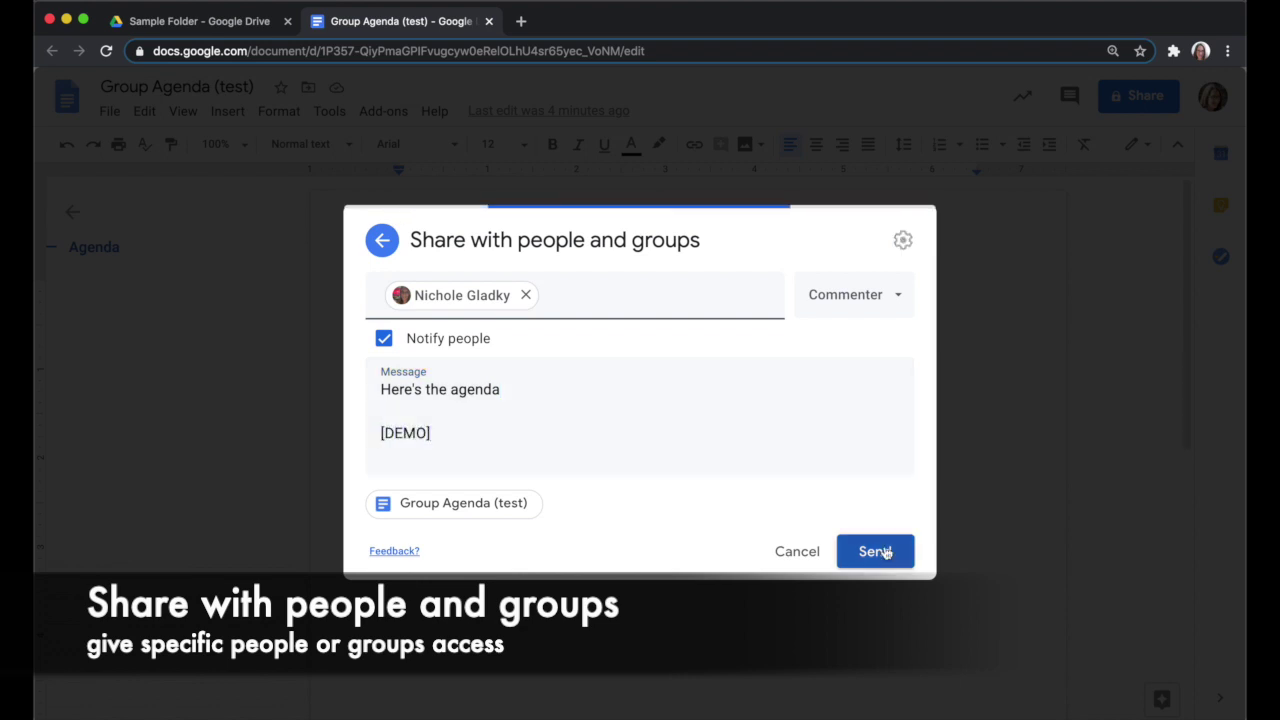
Give the added commenter temporary access to the document that expires on Friday, August 28.
{"action": "left_click", "coordinate": [1140, 95]}
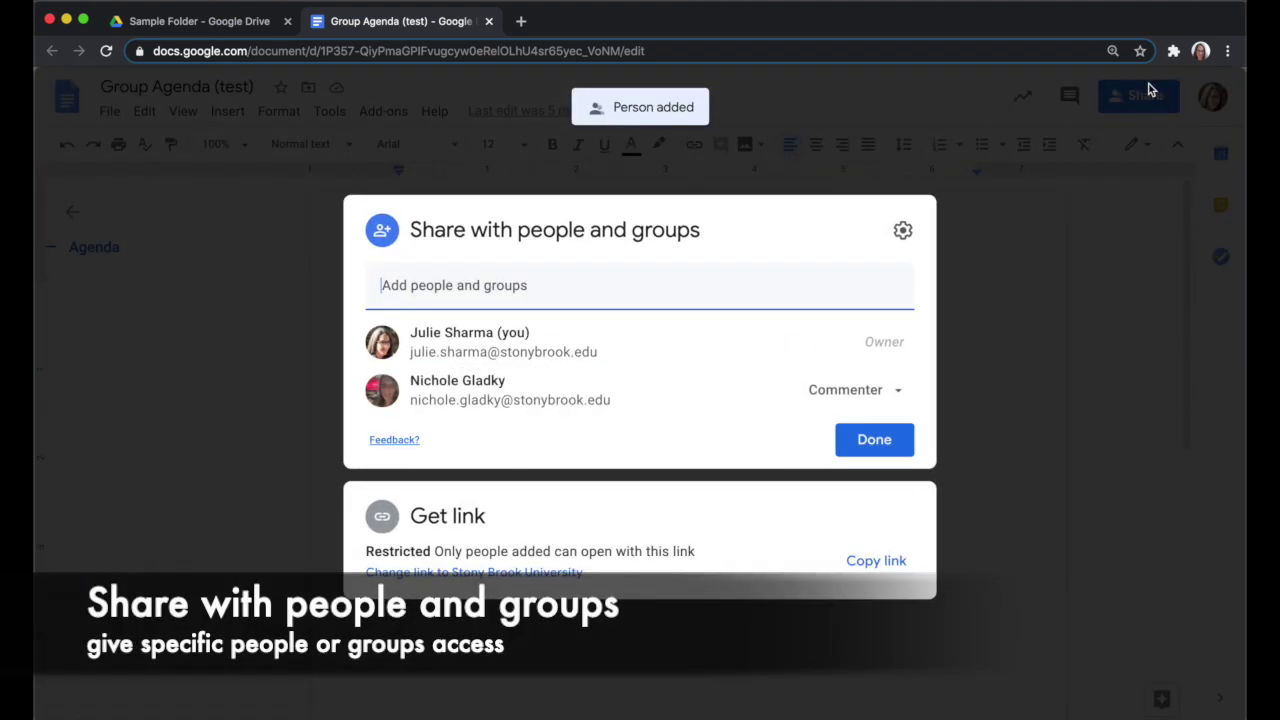
{"action": "left_click", "coordinate": [893, 390]}
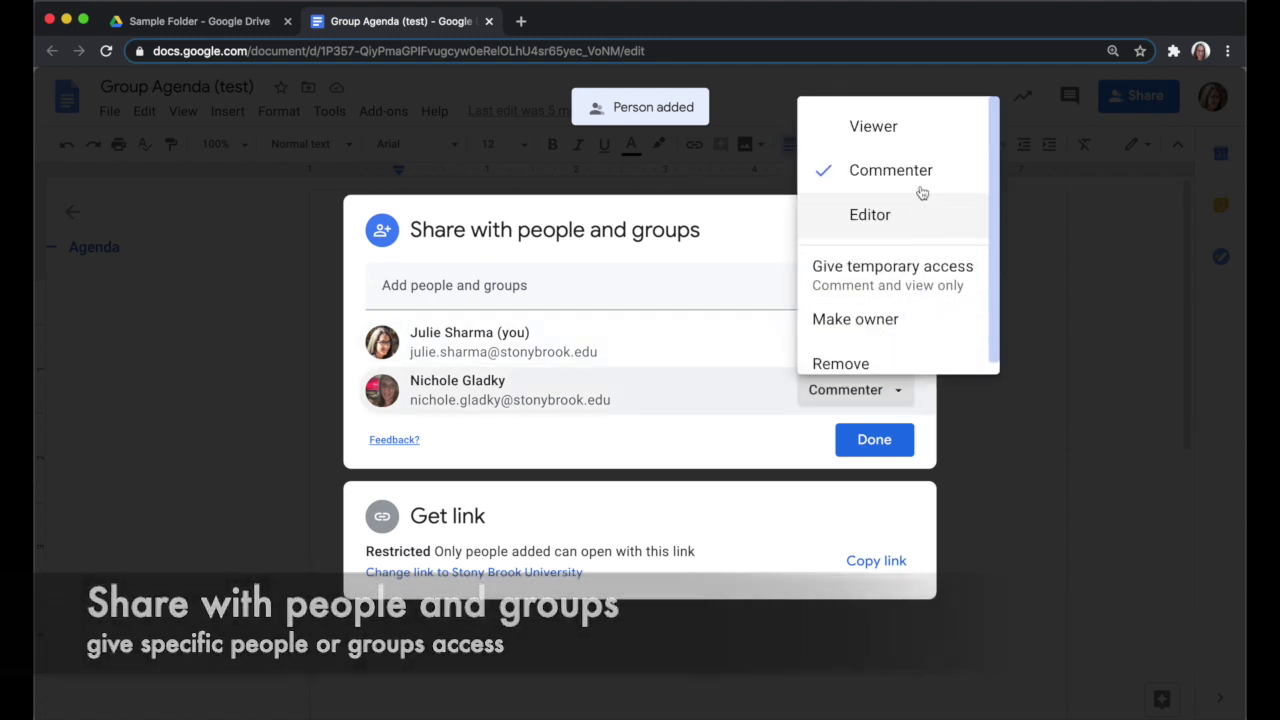
{"action": "left_click", "coordinate": [918, 283]}
{"action": "left_click", "coordinate": [797, 397]}
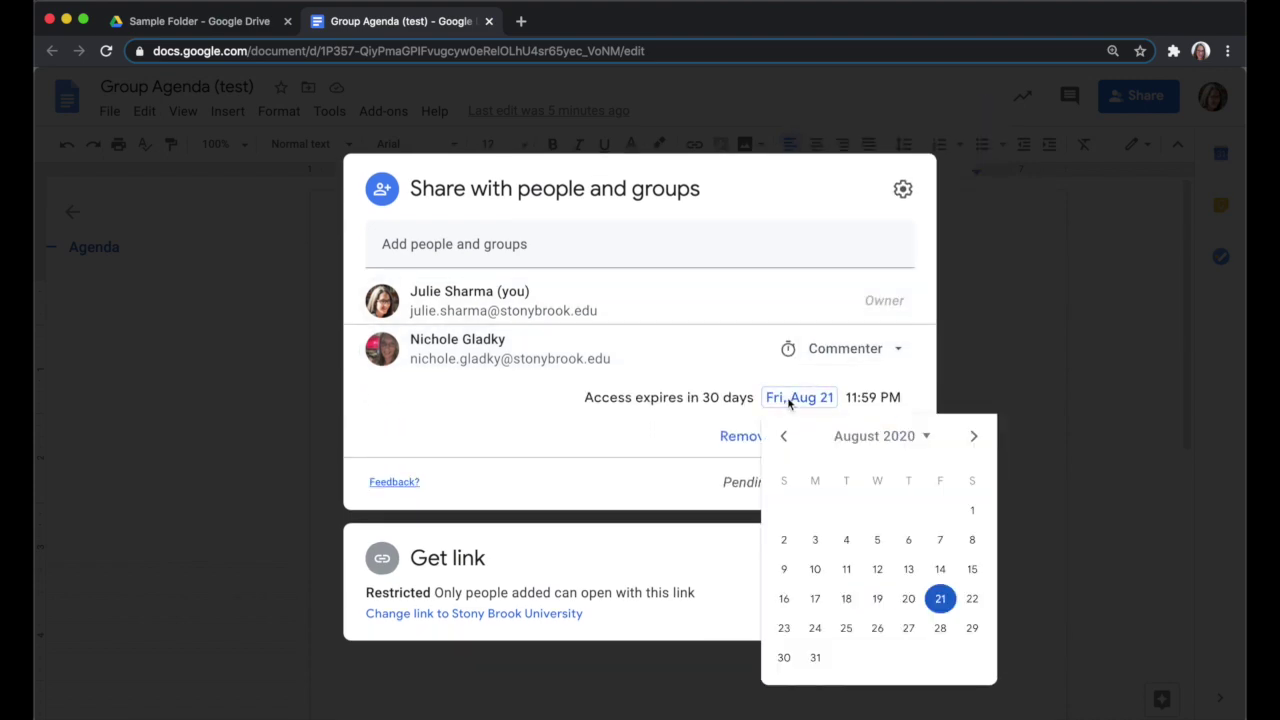
{"action": "left_click", "coordinate": [942, 630]}
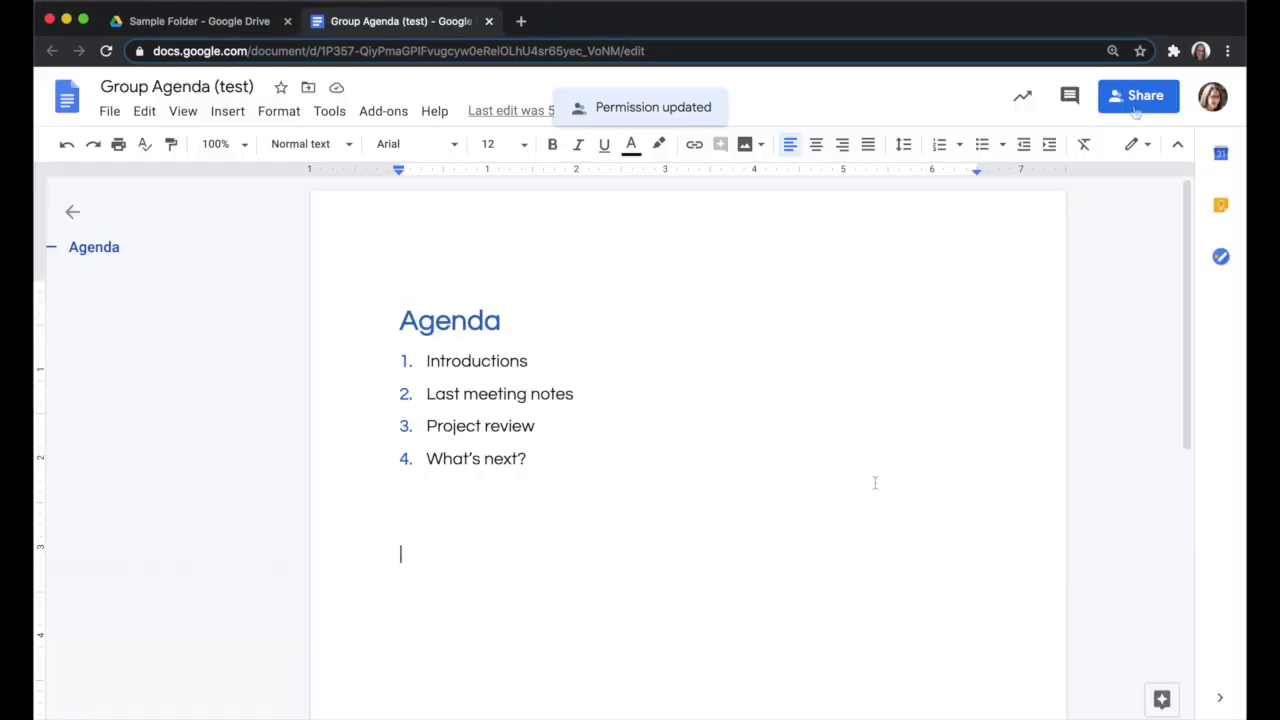
Try turning off the setting that lets editors change permissions and share, restore it, and return to the sharing options.
{"action": "left_click", "coordinate": [1128, 84]}
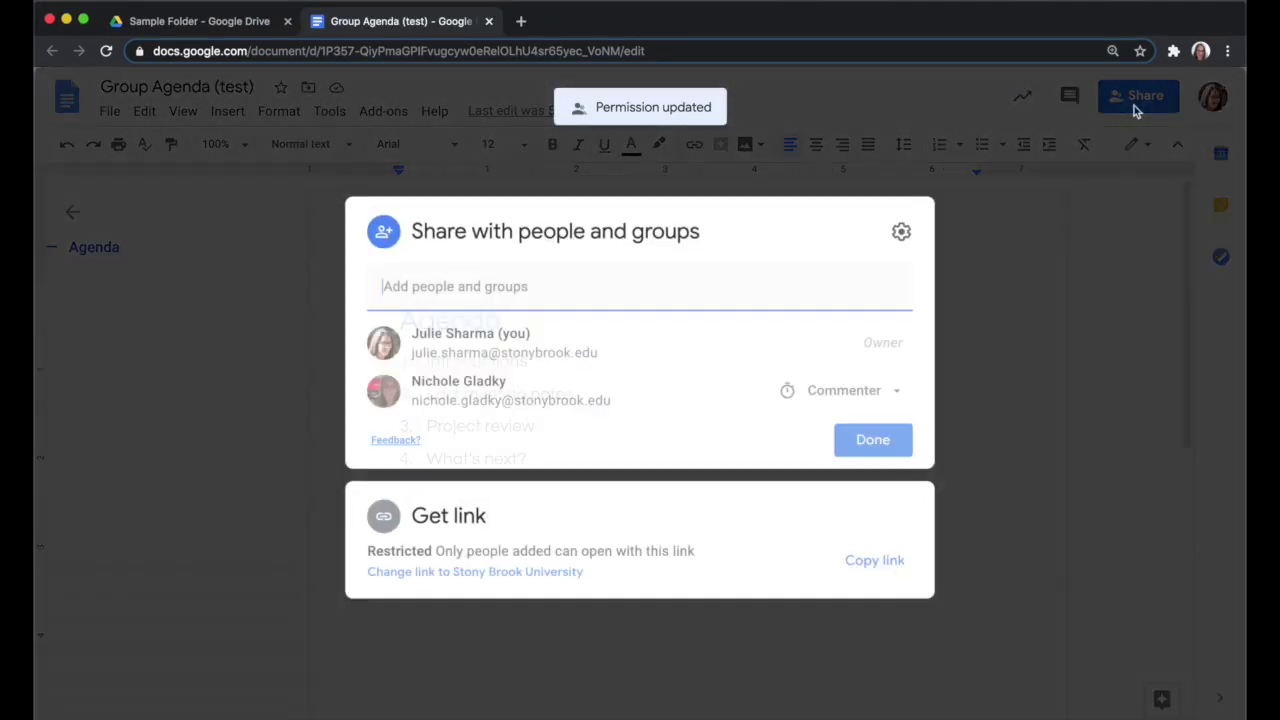
{"action": "left_click", "coordinate": [903, 230]}
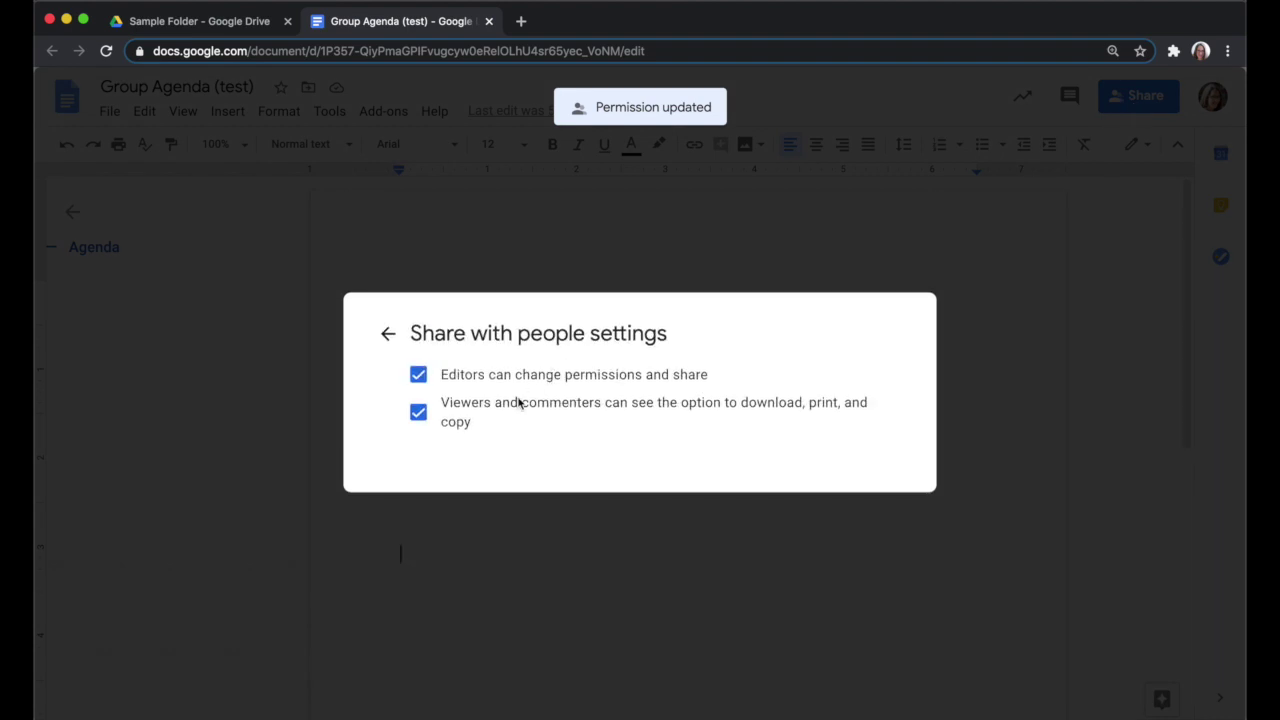
{"action": "left_click", "coordinate": [421, 381]}
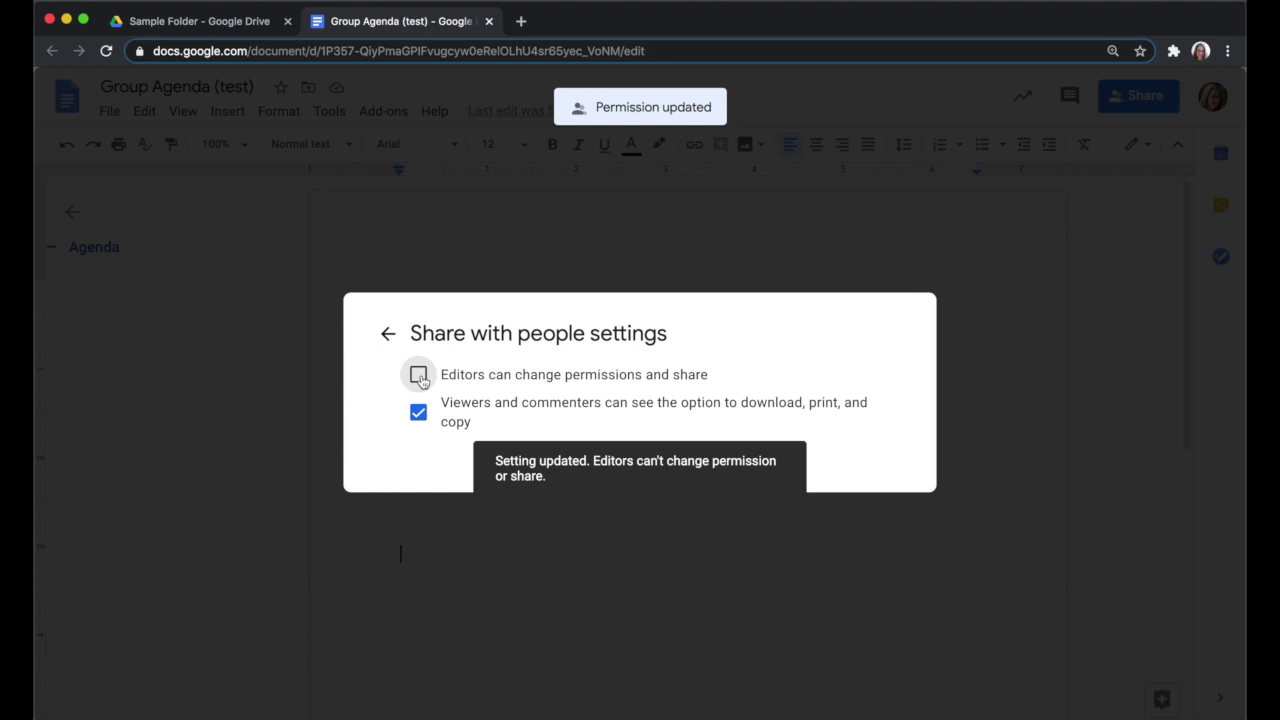
{"action": "left_click", "coordinate": [421, 381]}
{"action": "left_click", "coordinate": [387, 338]}
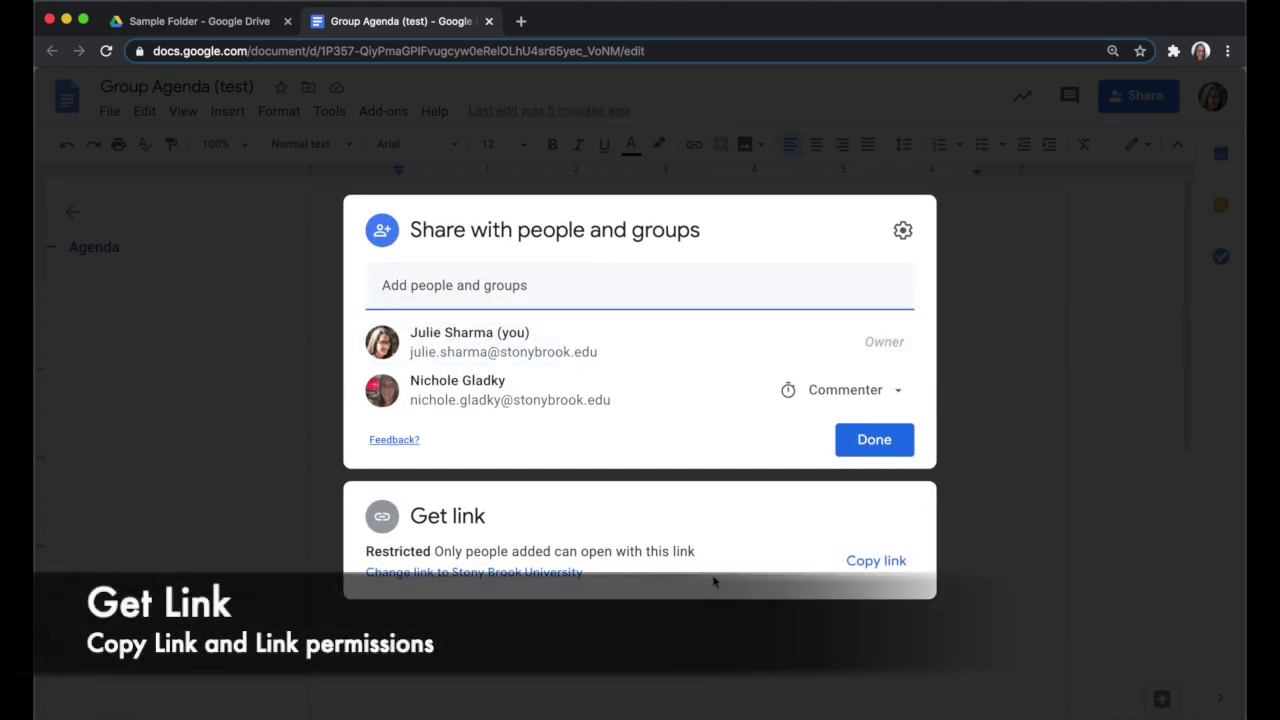
Copy the document's link and examine who can open it under the Restricted link access.
{"action": "left_click", "coordinate": [876, 561]}
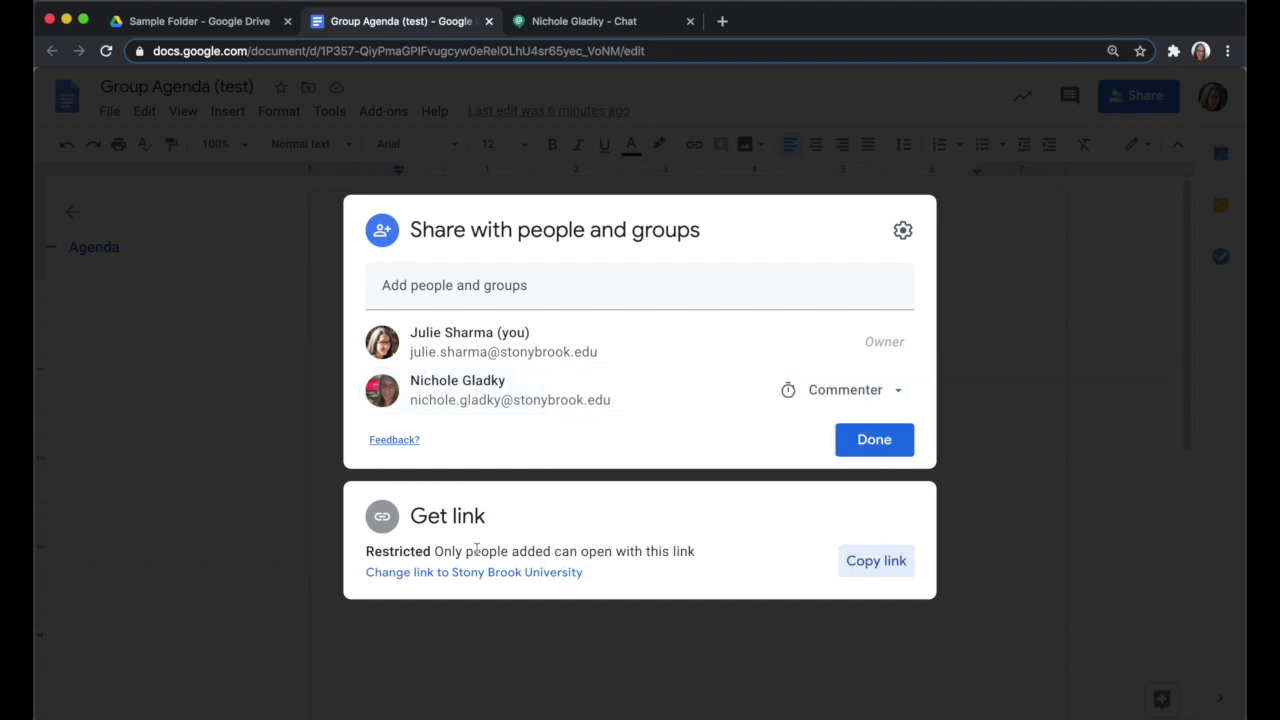
{"action": "left_click_drag", "start_coordinate": [700, 551], "coordinate": [370, 551]}
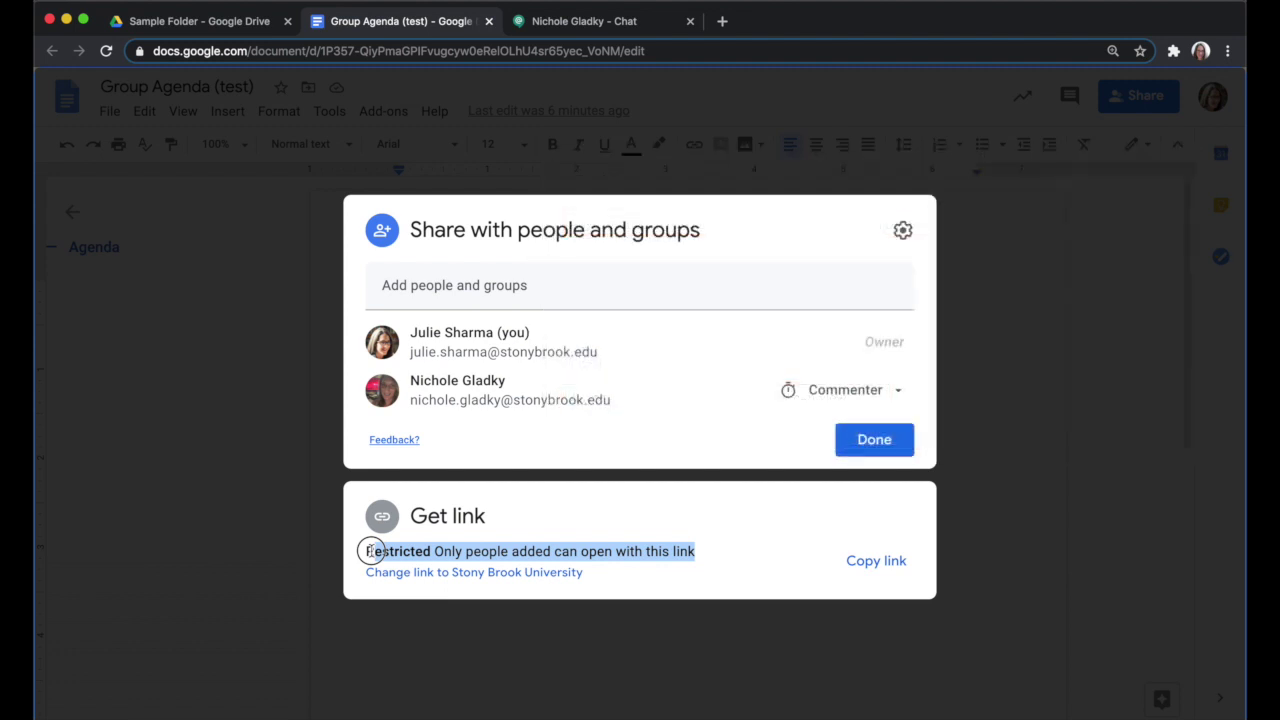
{"action": "left_click", "coordinate": [370, 551]}
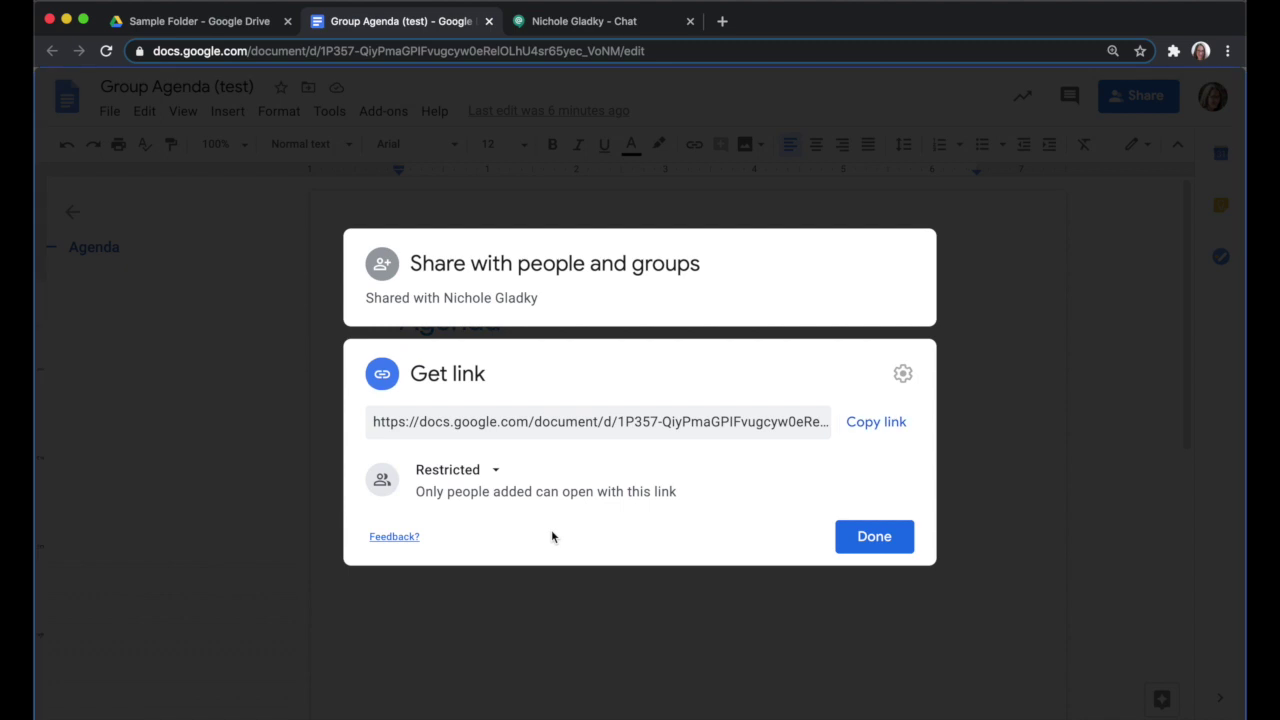
{"action": "left_click", "coordinate": [520, 290]}
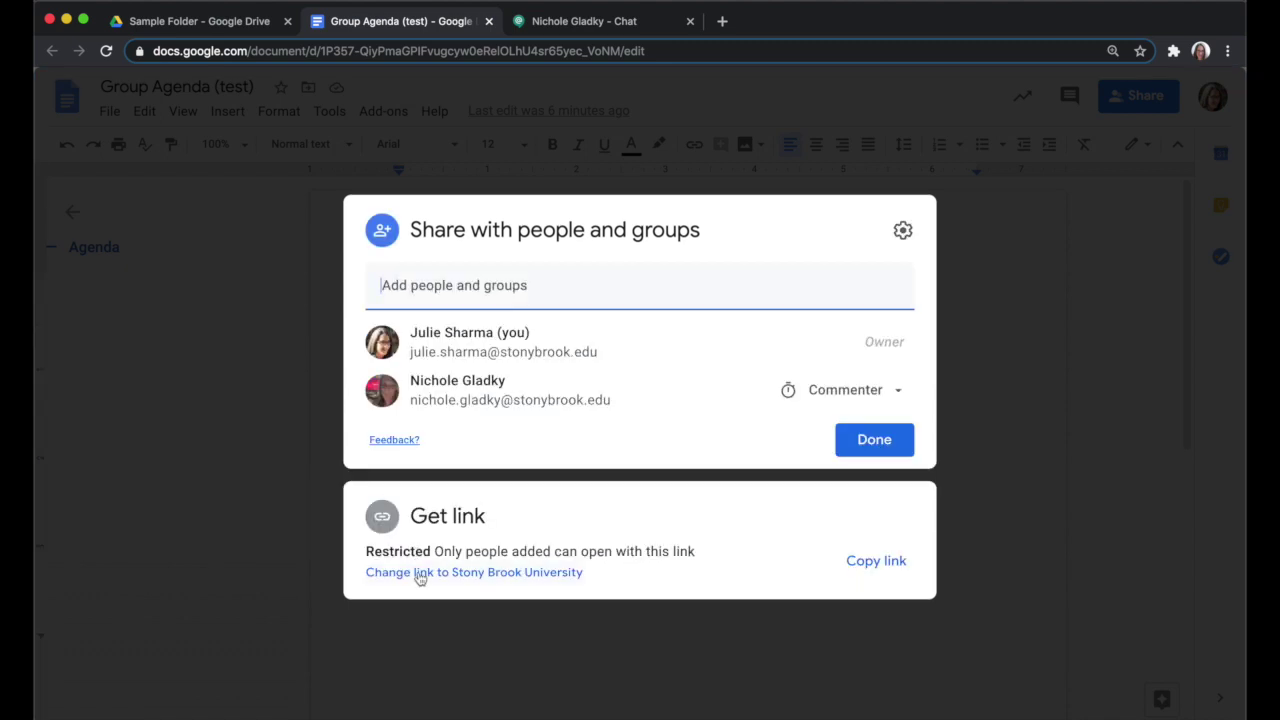
Change the link access to Stony Brook University and look through the roles offered for the link.
{"action": "left_click", "coordinate": [420, 574]}
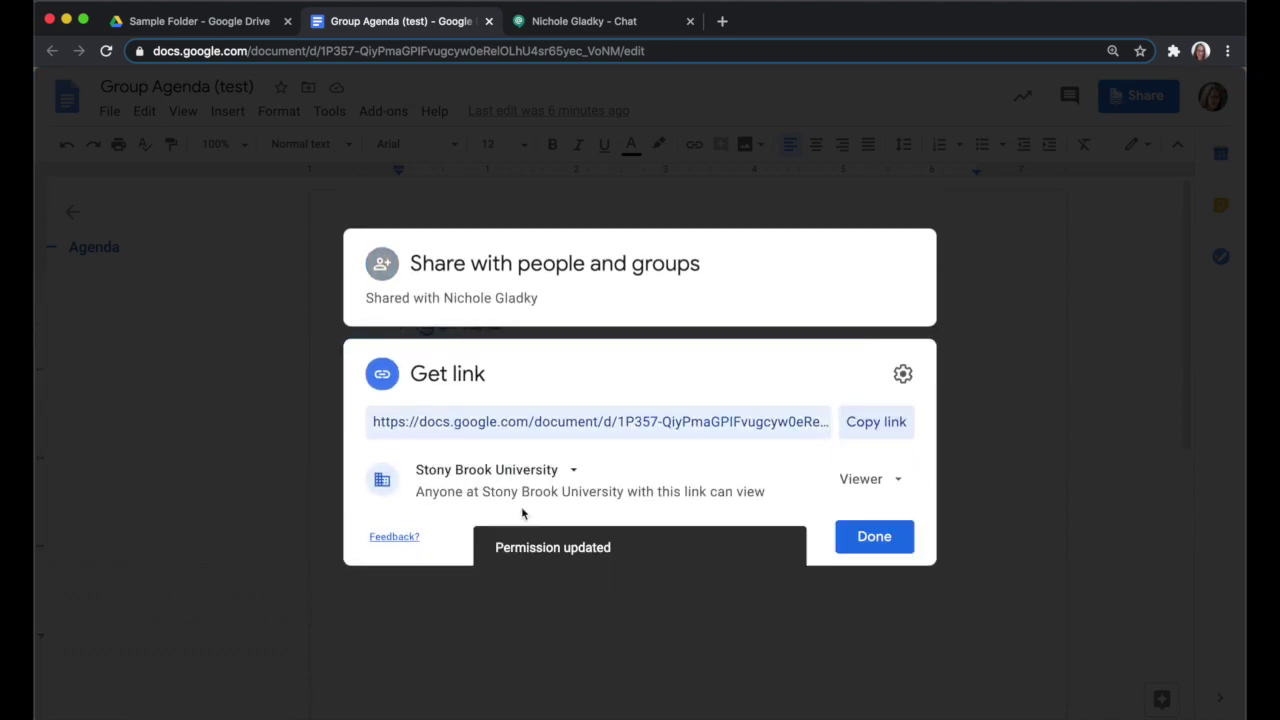
{"action": "left_click", "coordinate": [505, 470]}
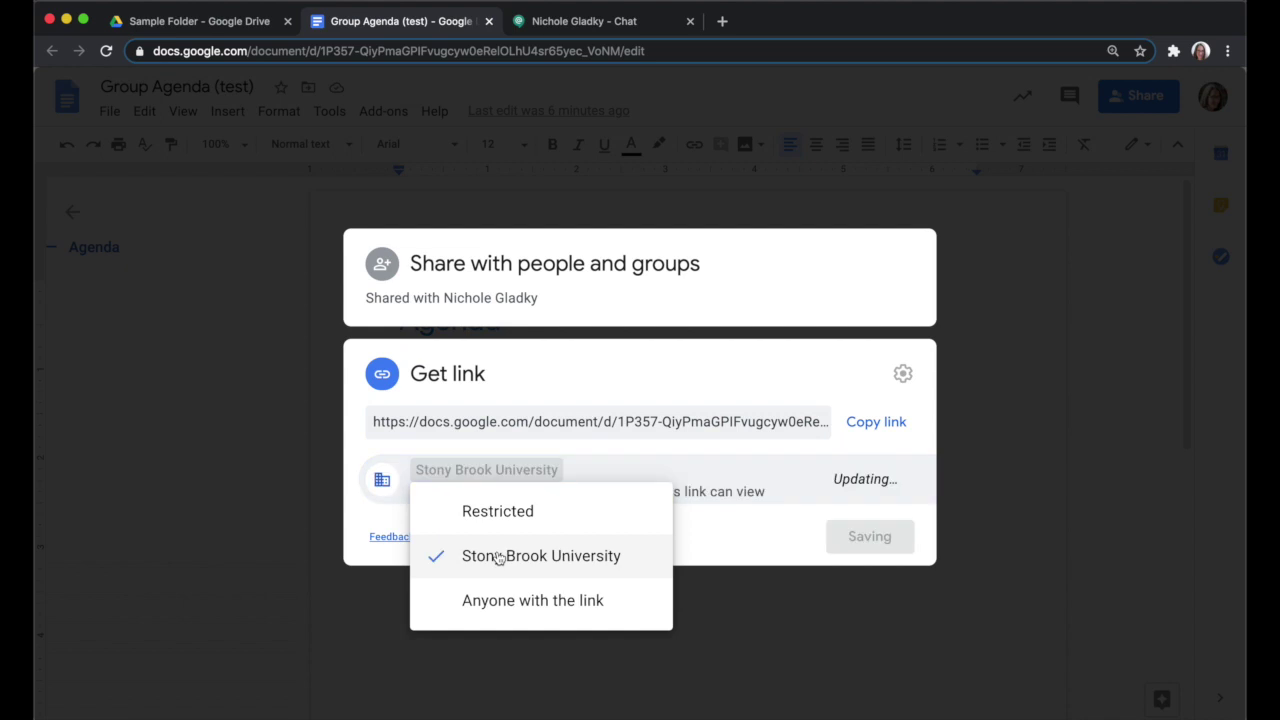
{"action": "left_click", "coordinate": [499, 557]}
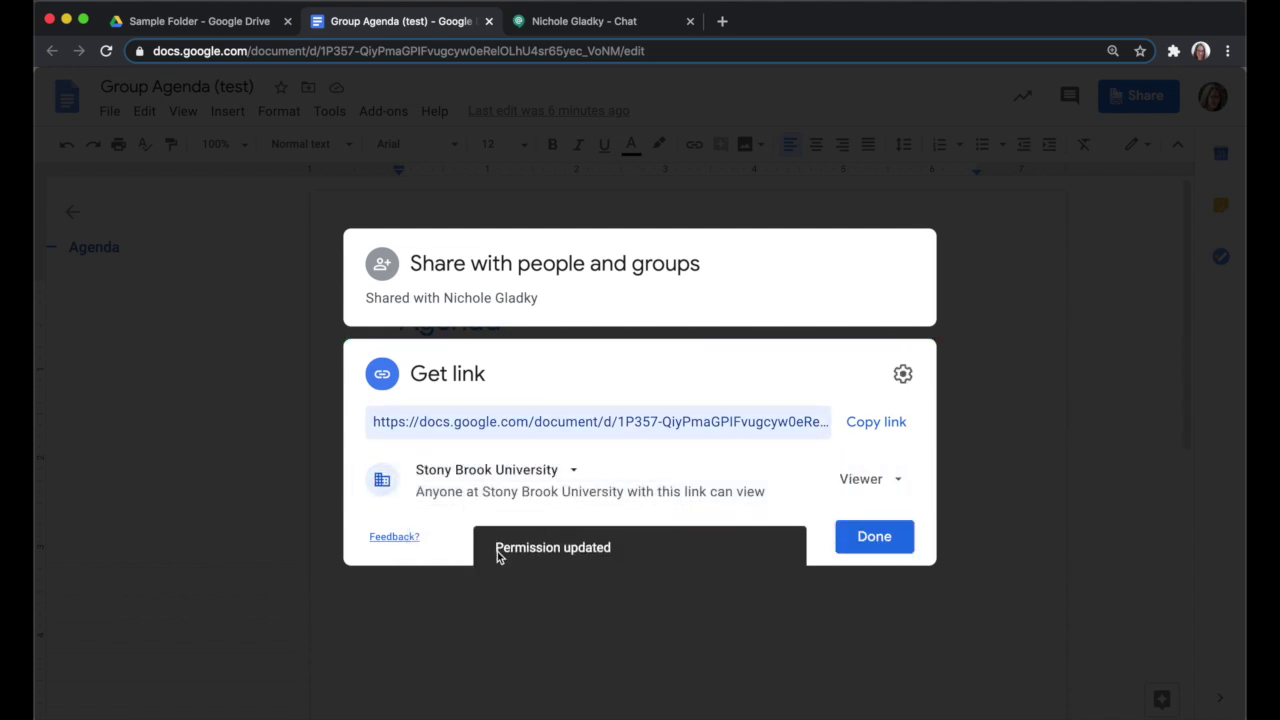
{"action": "left_click", "coordinate": [893, 480]}
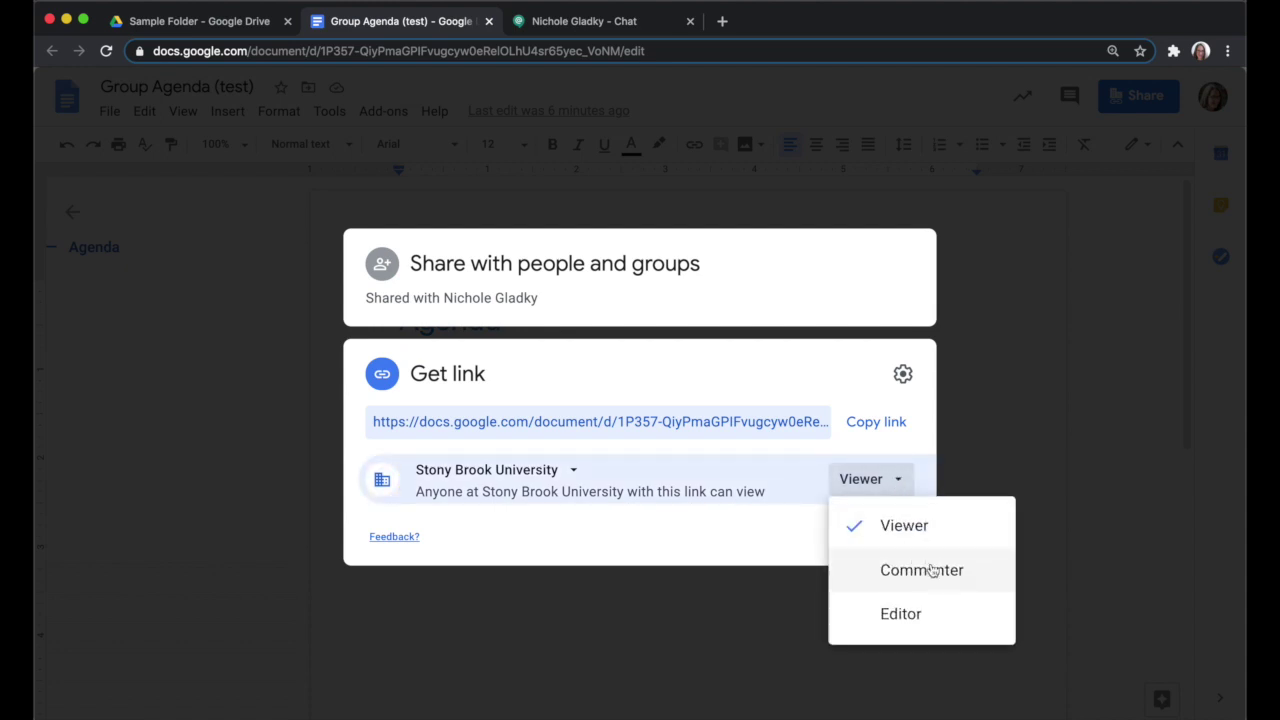
{"action": "left_click", "coordinate": [484, 470]}
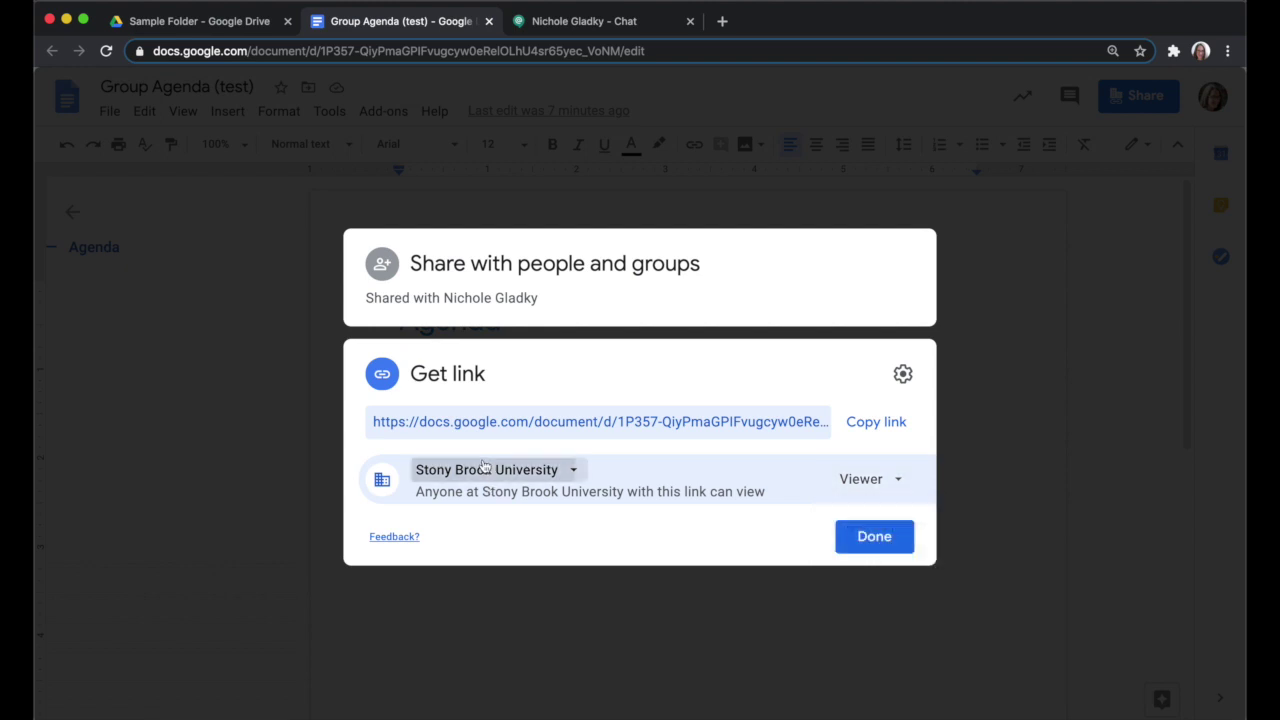
Try opening the link access to anyone with the link, view its roles, and restore access to Stony Brook University.
{"action": "left_click", "coordinate": [484, 470]}
{"action": "left_click", "coordinate": [503, 592]}
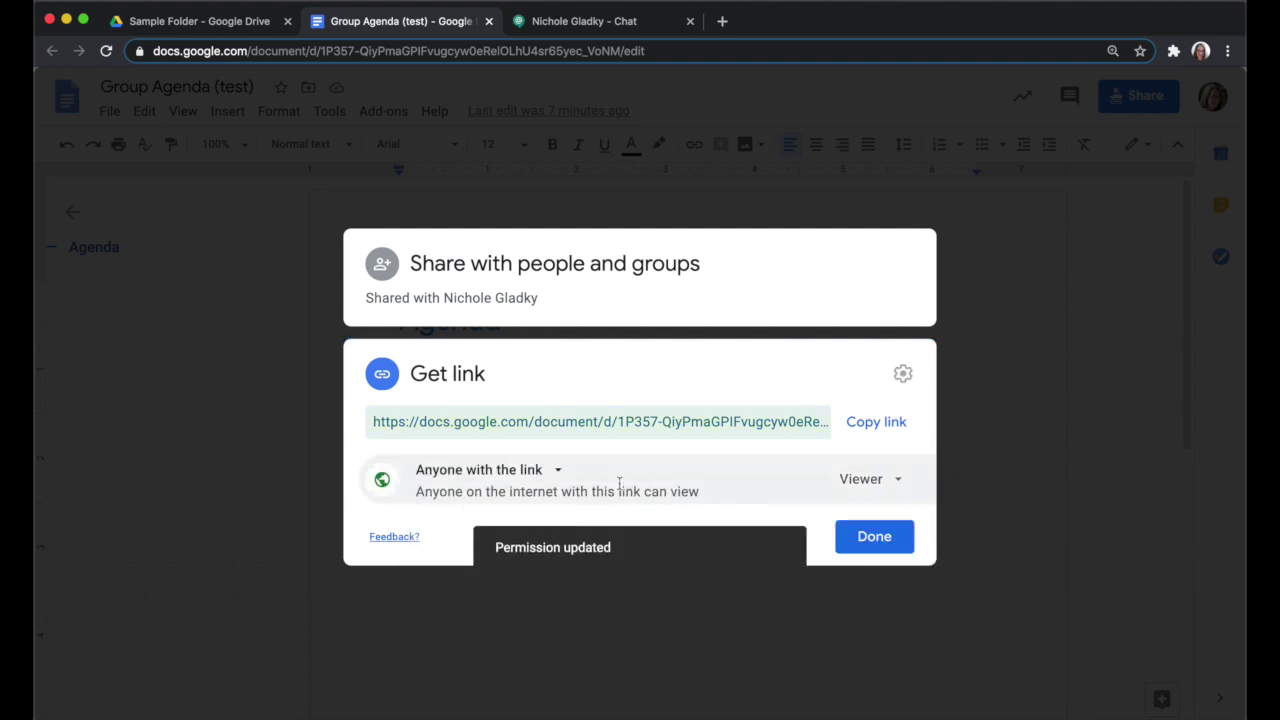
{"action": "left_click", "coordinate": [903, 484]}
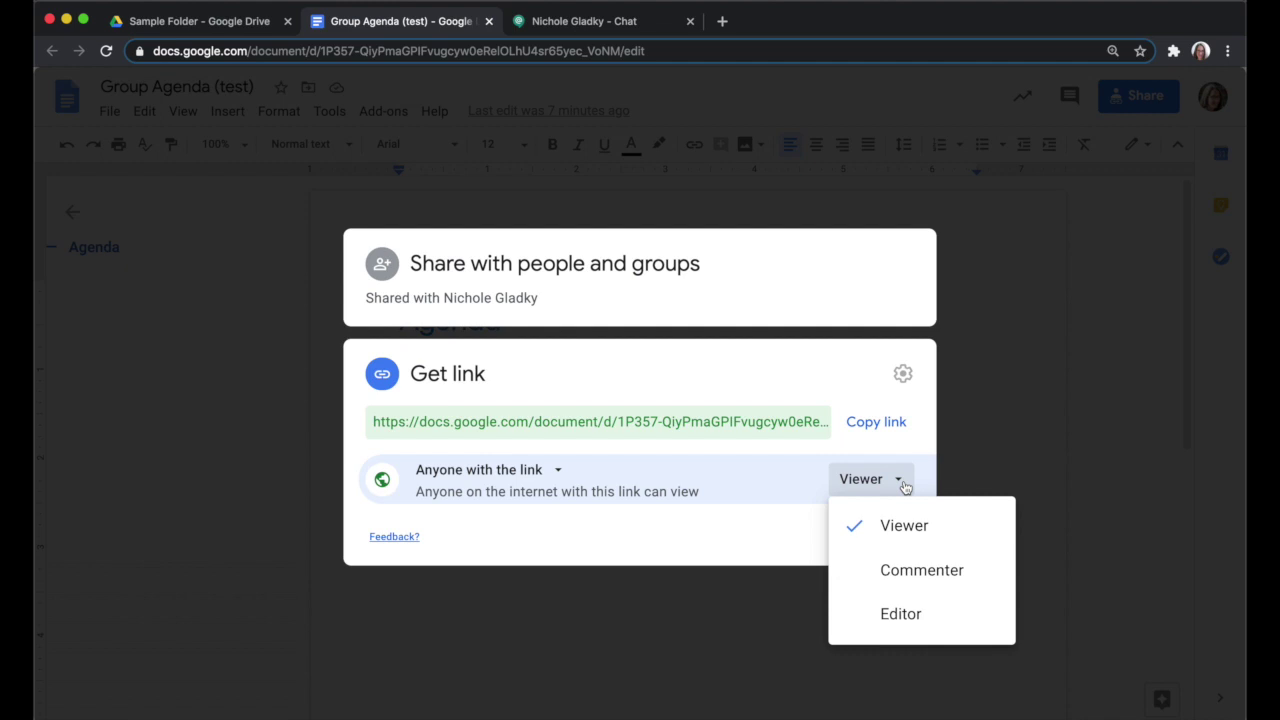
{"action": "left_click", "coordinate": [598, 507]}
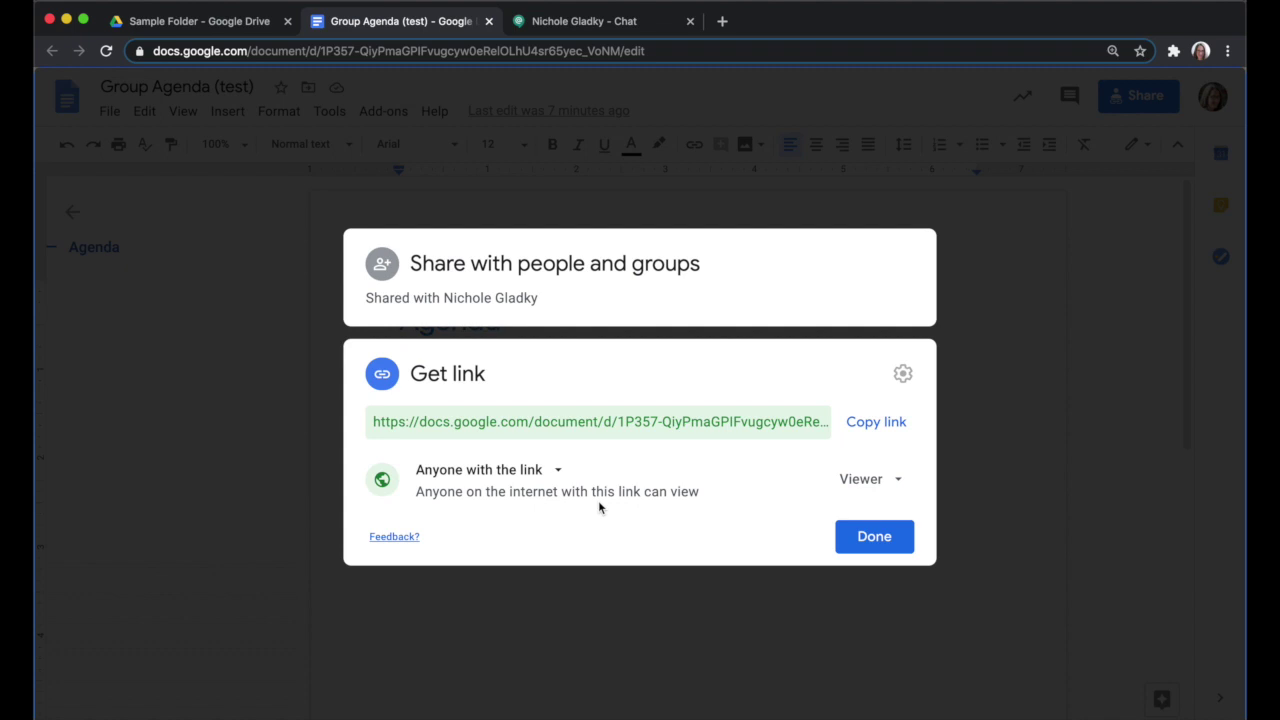
{"action": "left_click", "coordinate": [545, 469]}
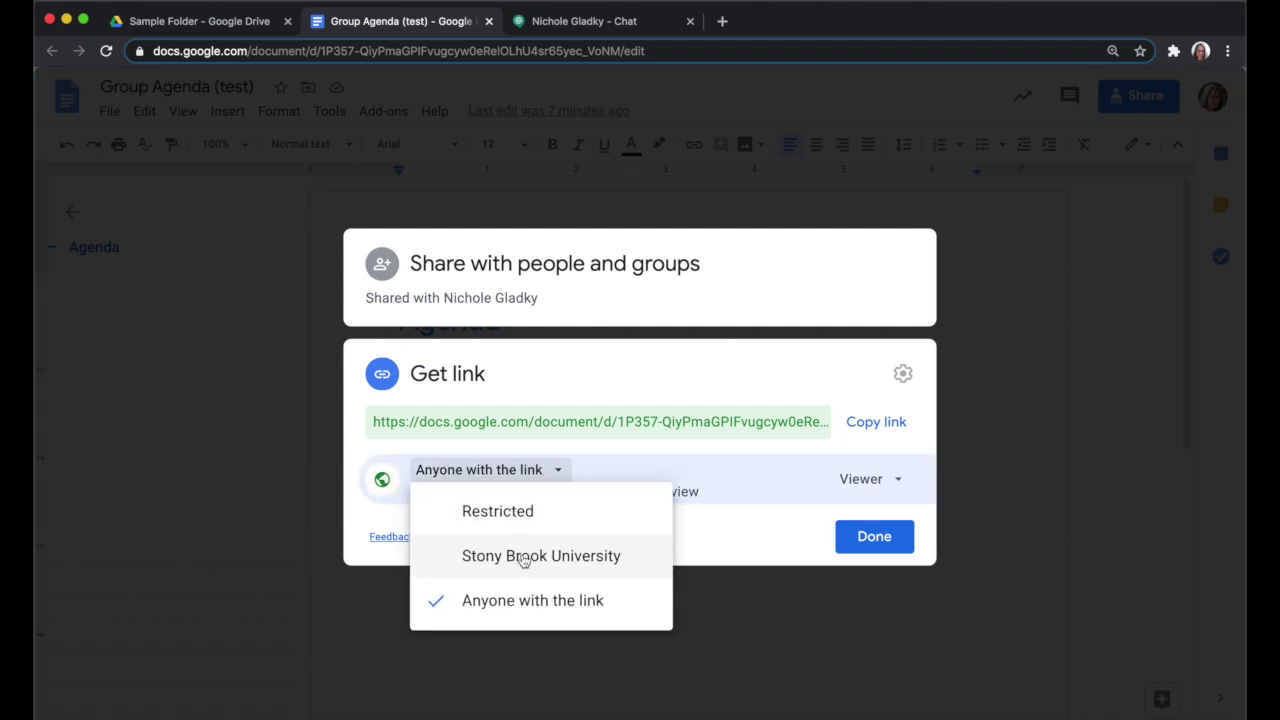
{"action": "left_click", "coordinate": [522, 561]}
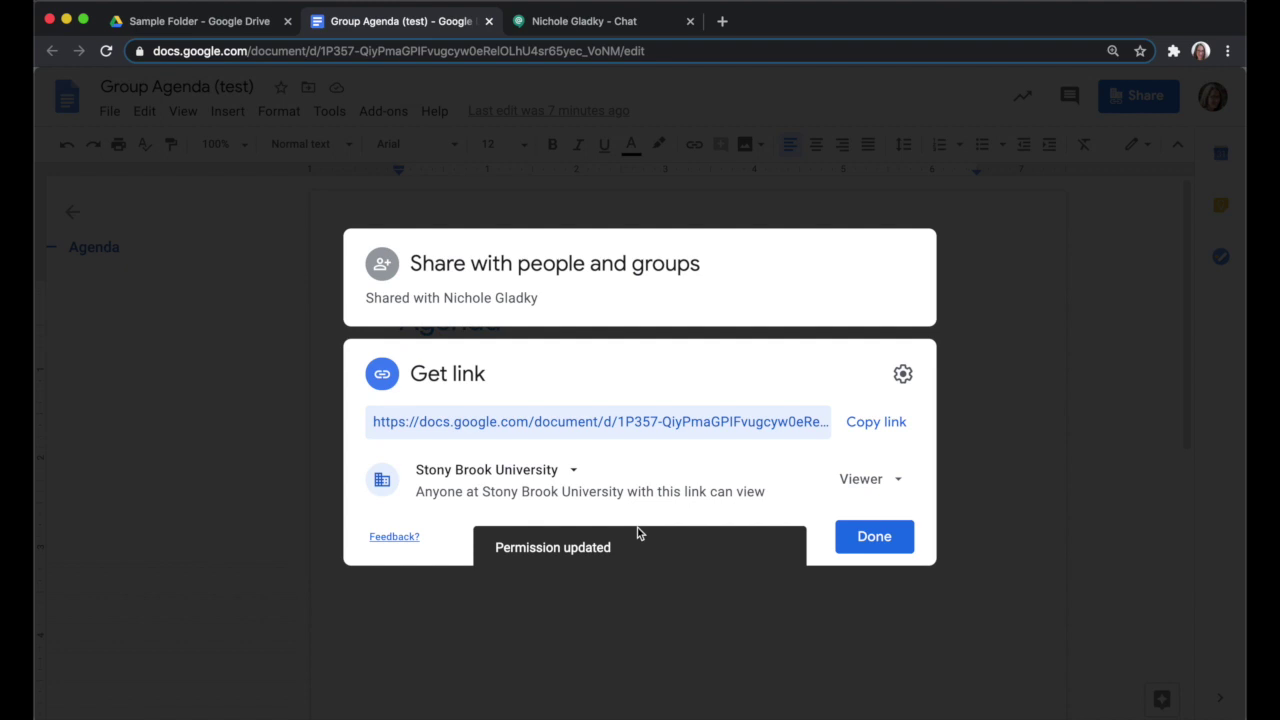
Check the link settings for the option letting people in Stony Brook University search for the file, and finish sharing.
{"action": "left_click", "coordinate": [904, 375]}
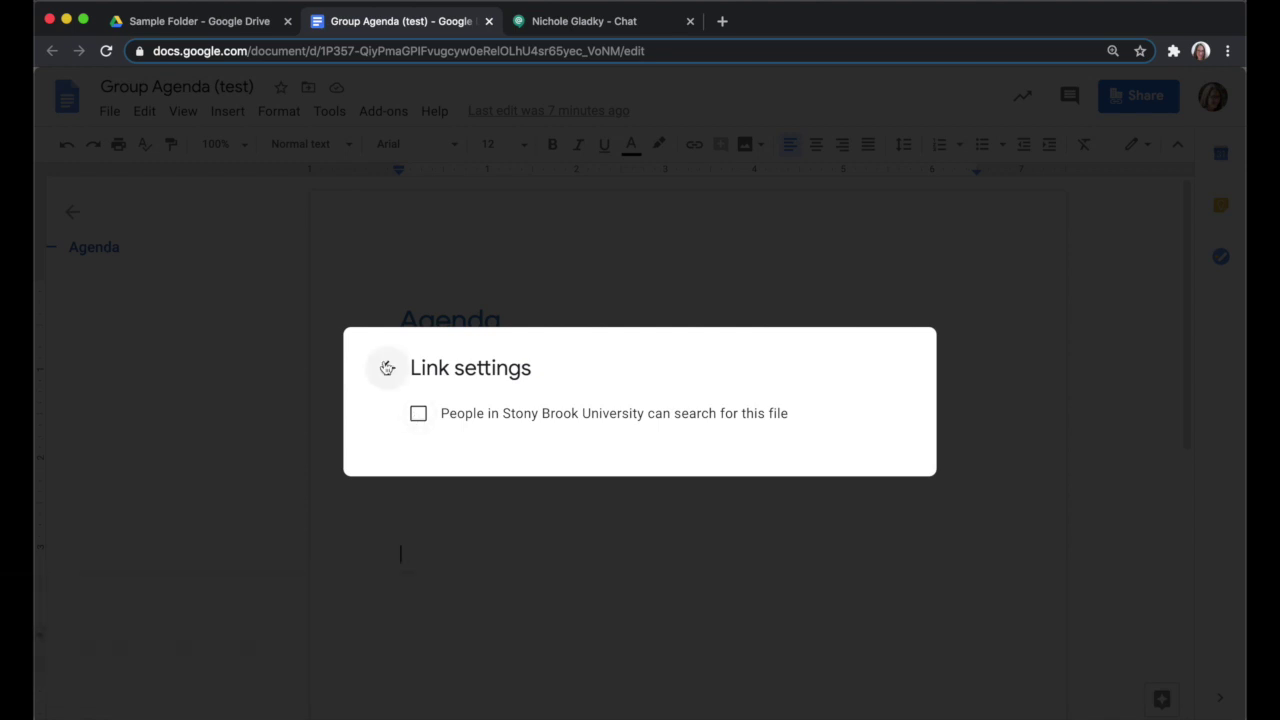
{"action": "left_click", "coordinate": [388, 367]}
{"action": "left_click", "coordinate": [872, 538]}
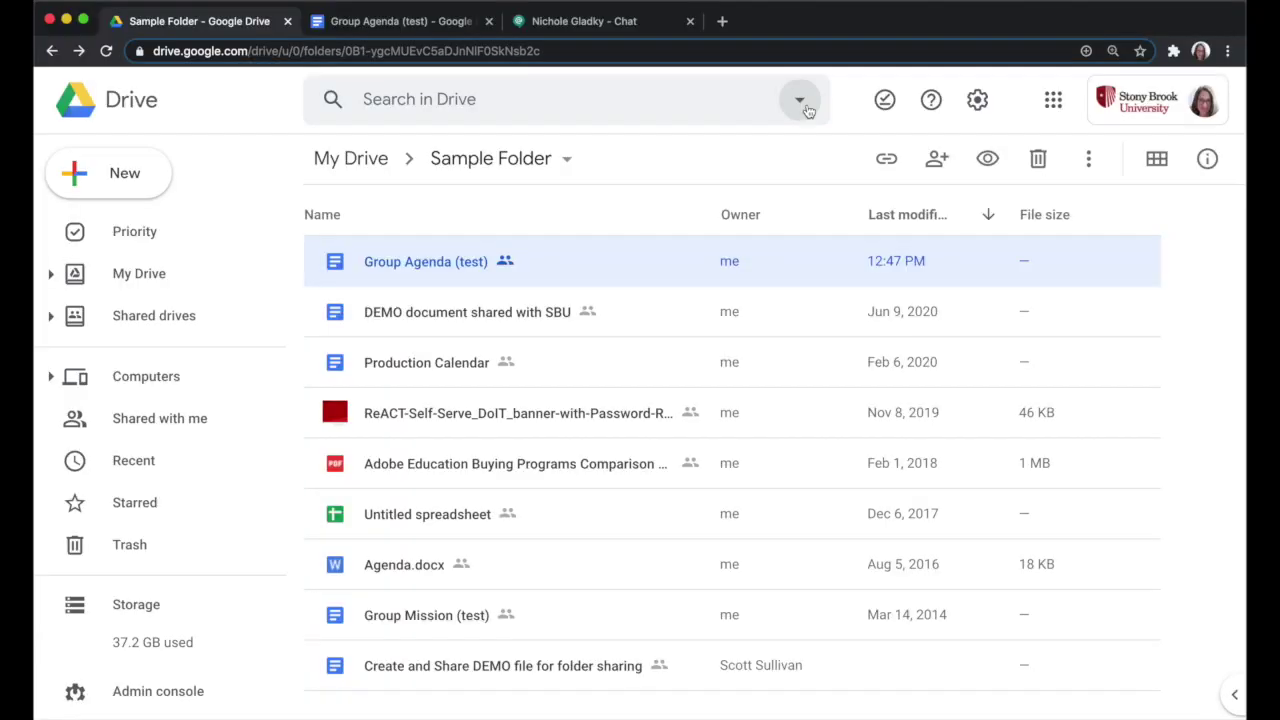
Search Drive for files owned by me and visible to anyone in stonybrook.edu, and open the sharing settings of Mail Merge Template (New Sheets).
{"action": "left_click", "coordinate": [800, 102]}
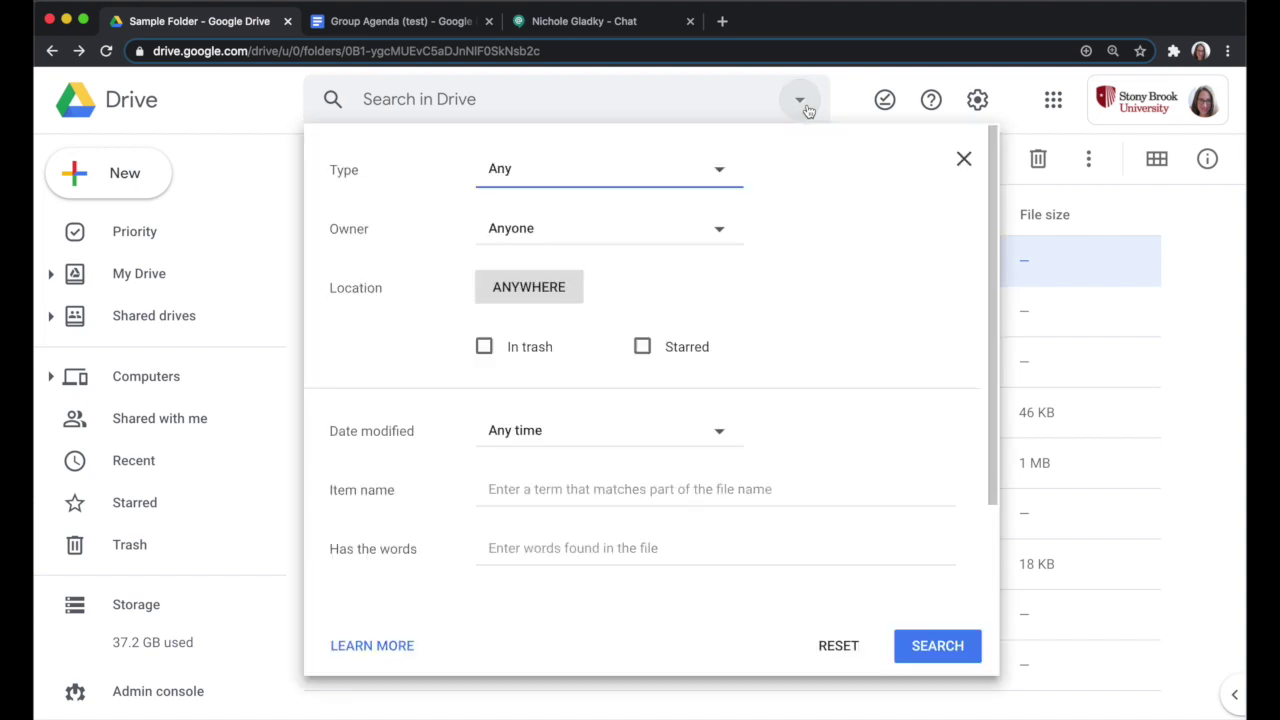
{"action": "left_click", "coordinate": [669, 228]}
{"action": "left_click", "coordinate": [651, 272]}
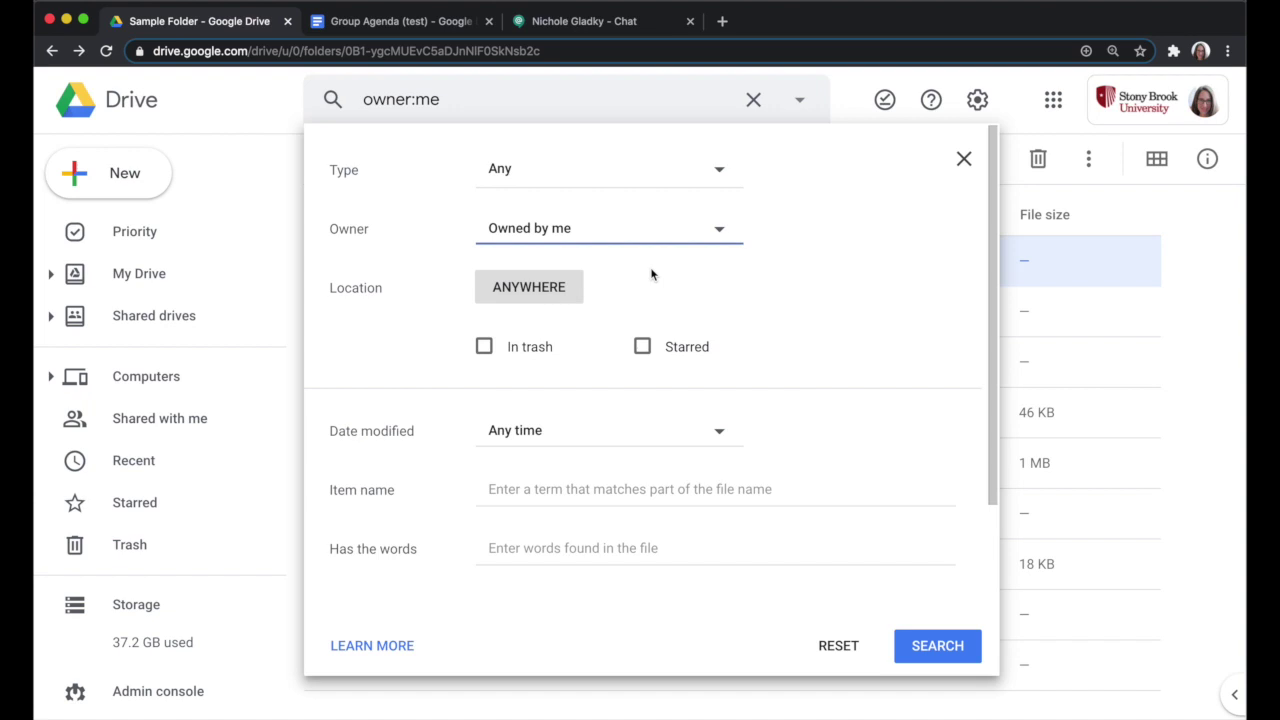
{"action": "left_click", "coordinate": [553, 291]}
{"action": "left_click", "coordinate": [628, 549]}
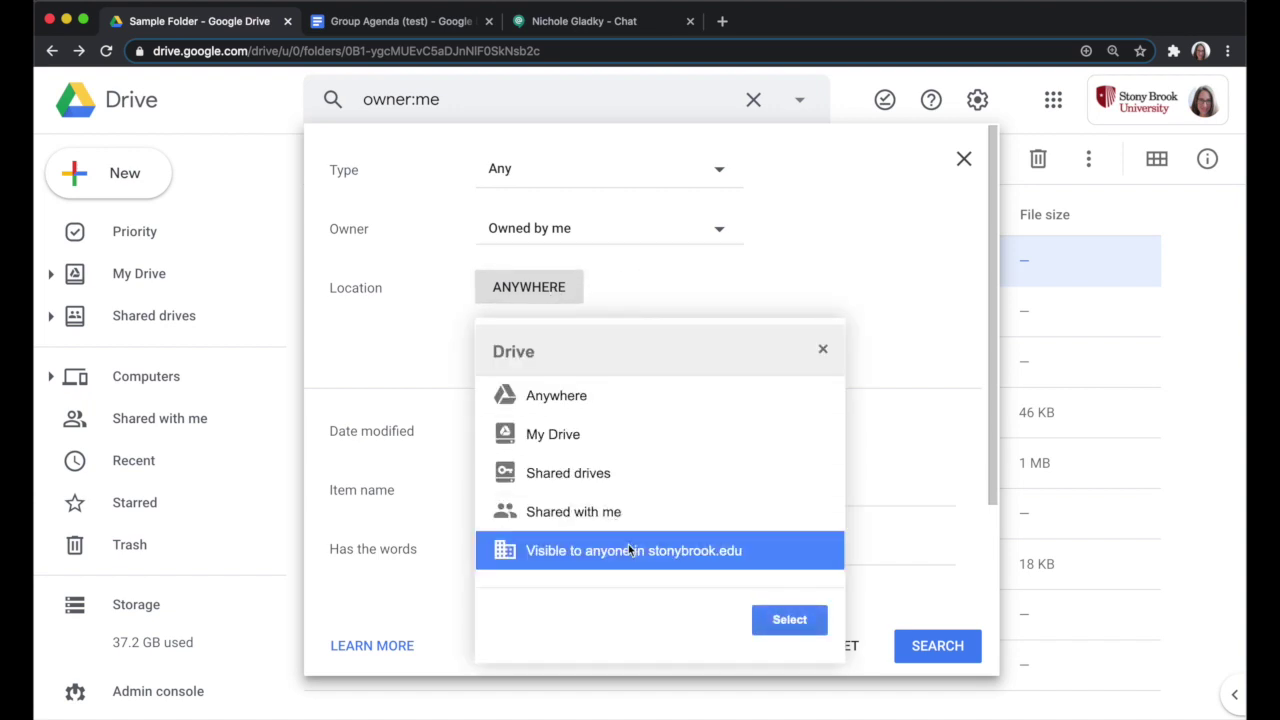
{"action": "left_click", "coordinate": [798, 630]}
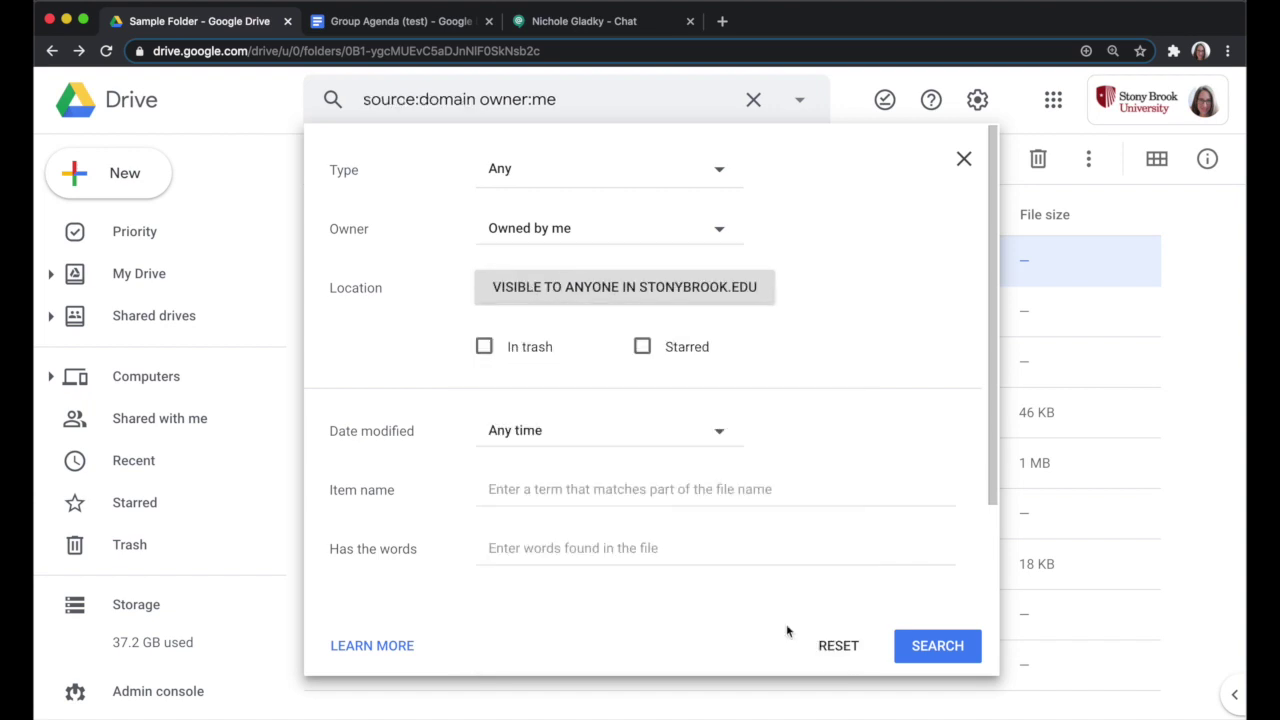
{"action": "left_click", "coordinate": [921, 660]}
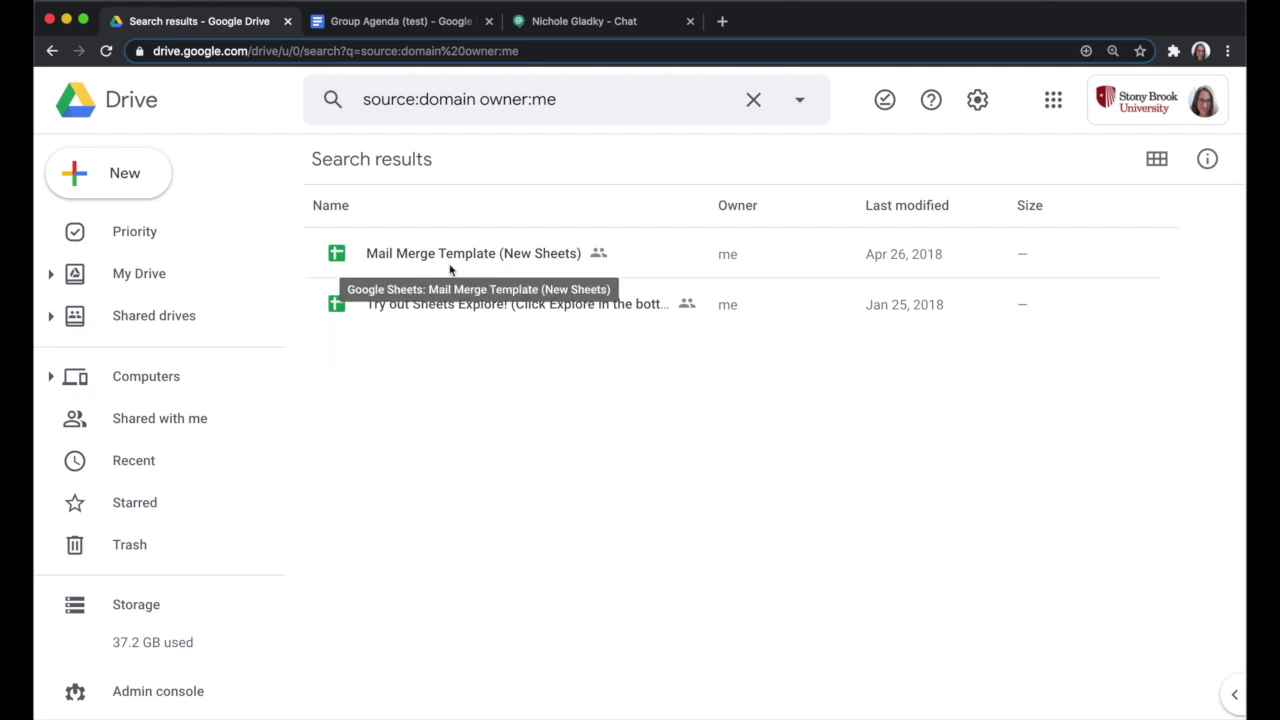
{"action": "right_click", "coordinate": [450, 268]}
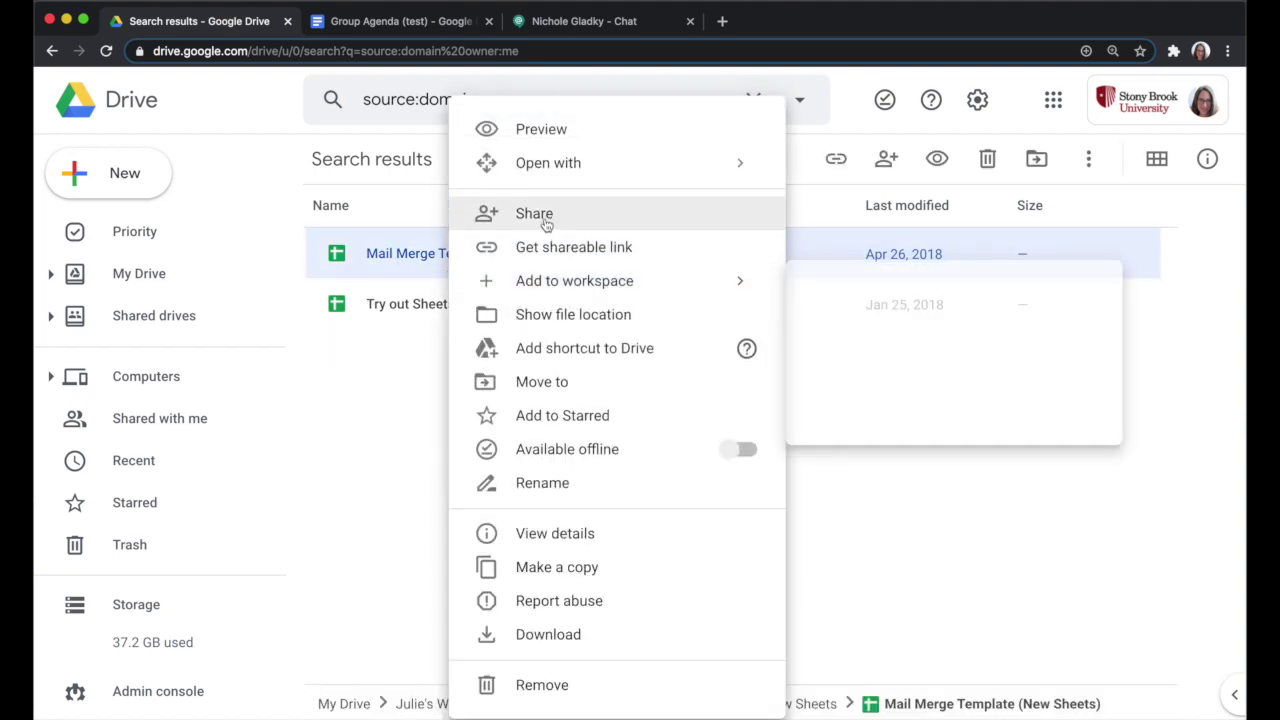
{"action": "left_click", "coordinate": [546, 218]}
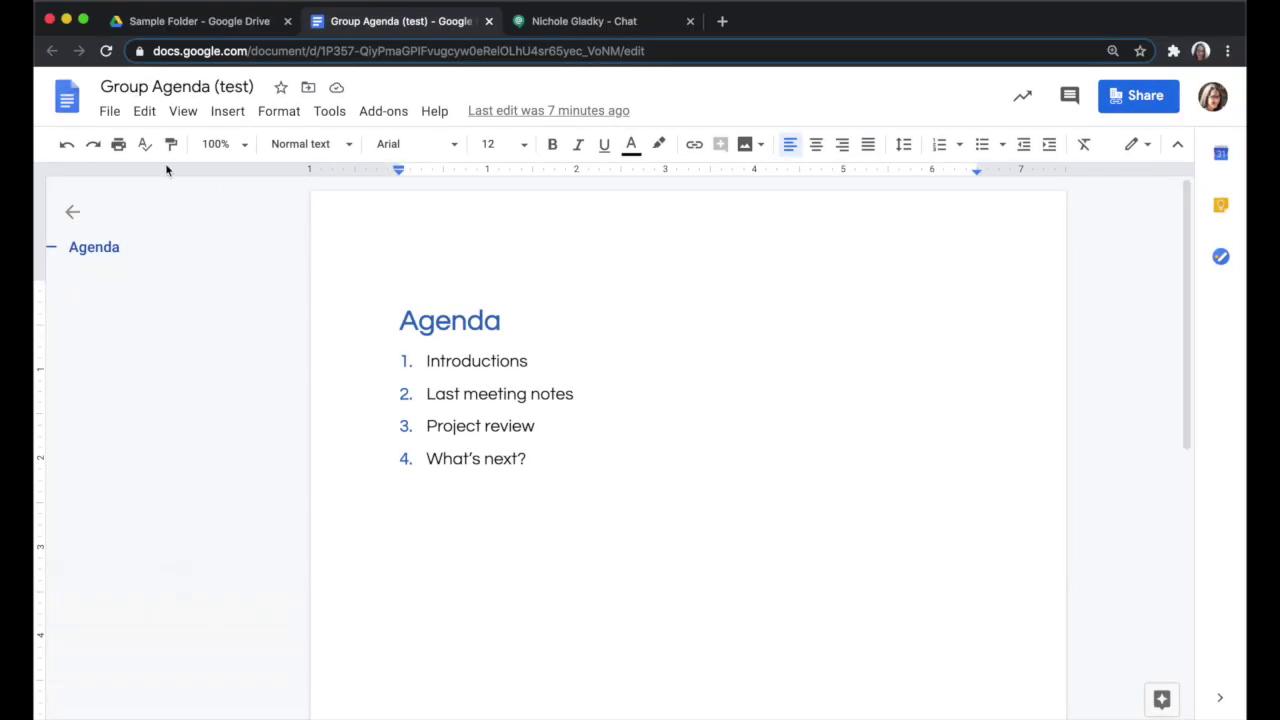
Compose an email to the Group Agenda (test) collaborators with the message "Here's the agenda. Anything to add?" and a copy to yourself.
{"action": "left_click", "coordinate": [107, 113]}
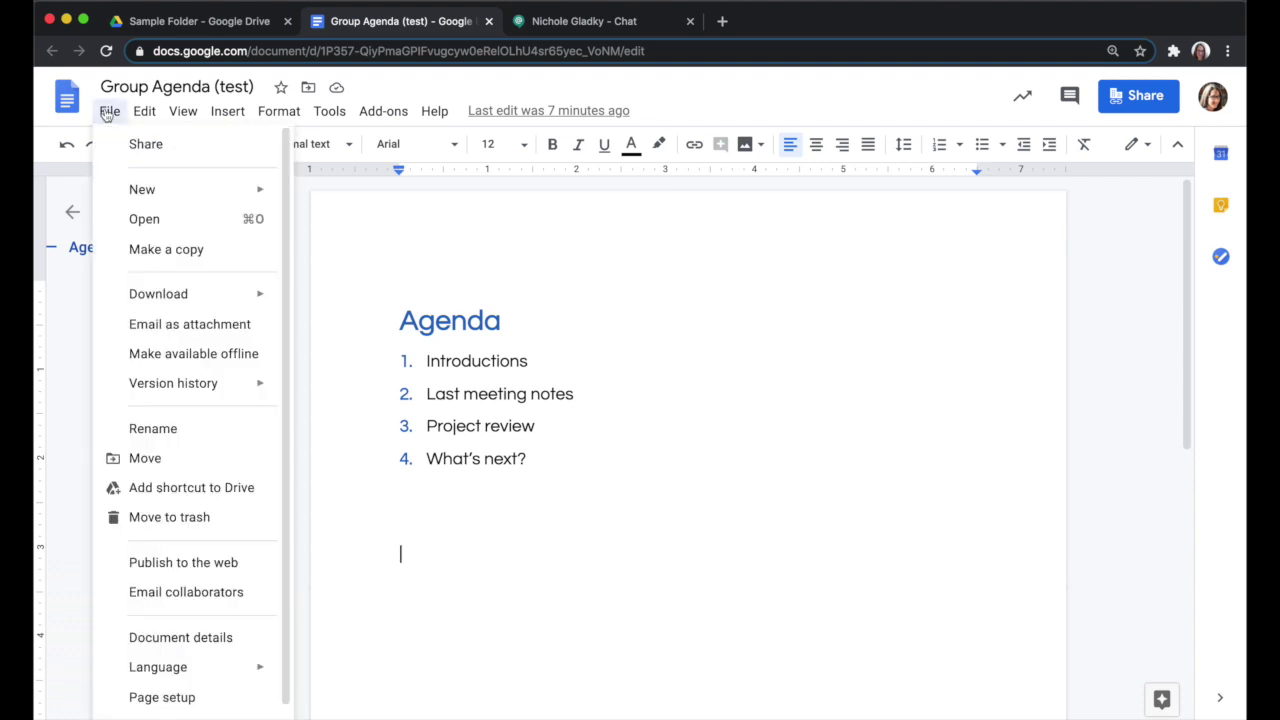
{"action": "left_click", "coordinate": [172, 593]}
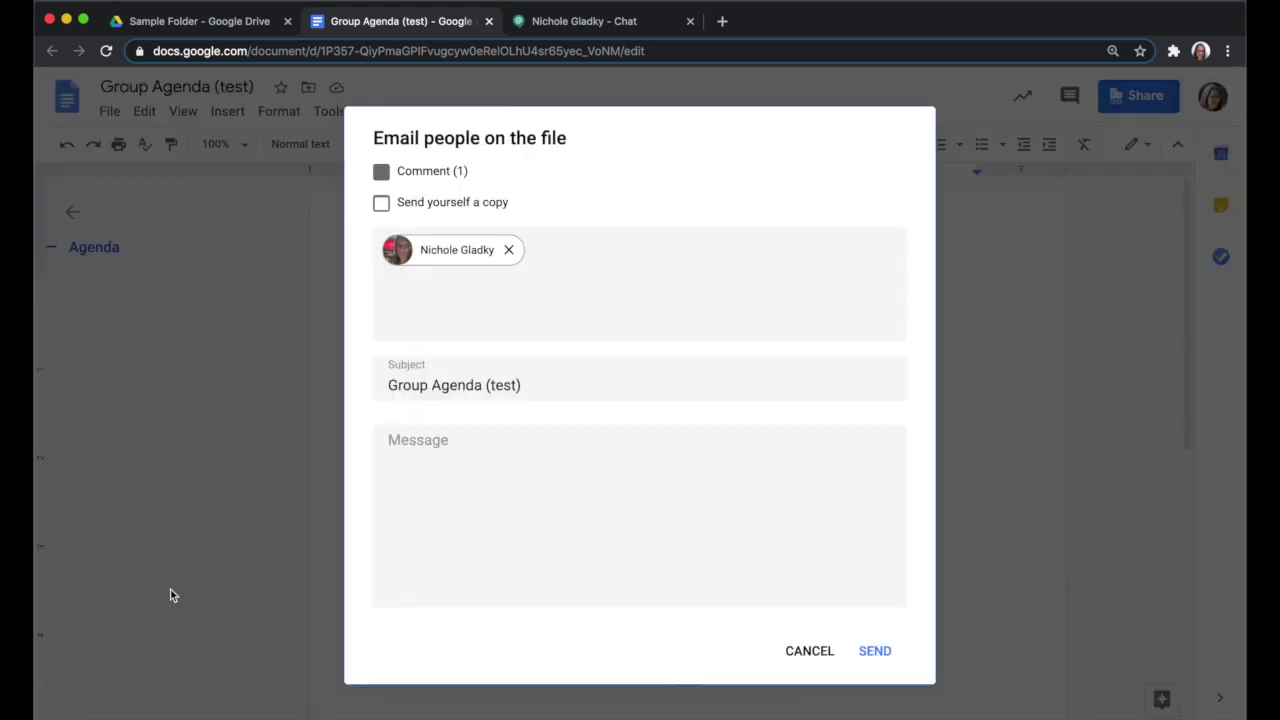
{"action": "left_click", "coordinate": [491, 540]}
{"action": "type", "text": "Here's the agenda. Anything to add?"}
{"action": "left_click", "coordinate": [381, 203]}
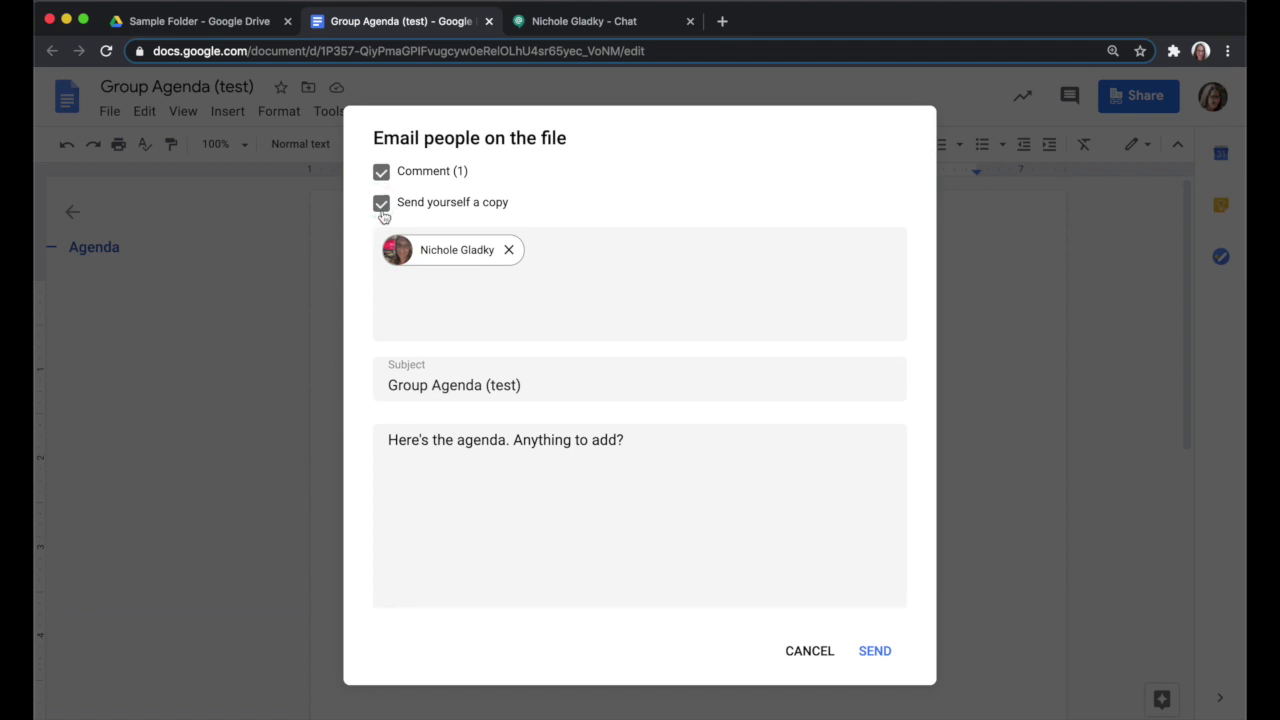
{"action": "left_click", "coordinate": [621, 496]}
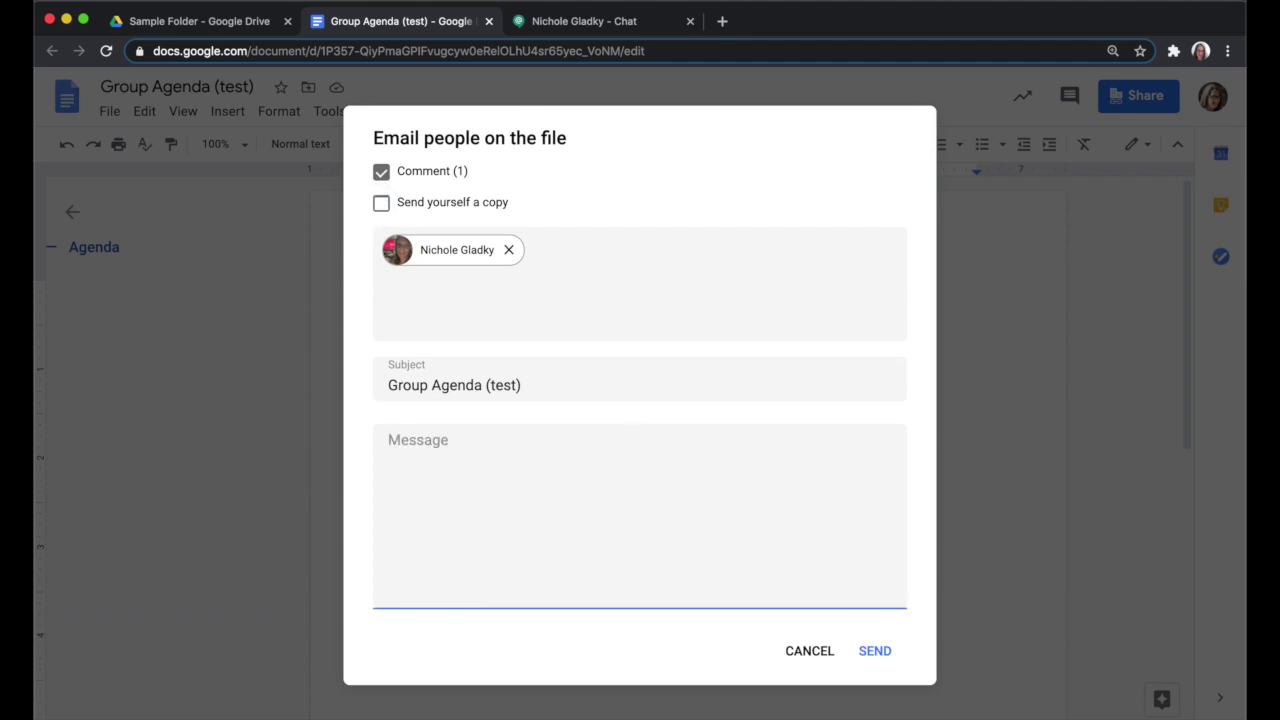
{"action": "type", "text": "Here's the agenda. Anythin"}
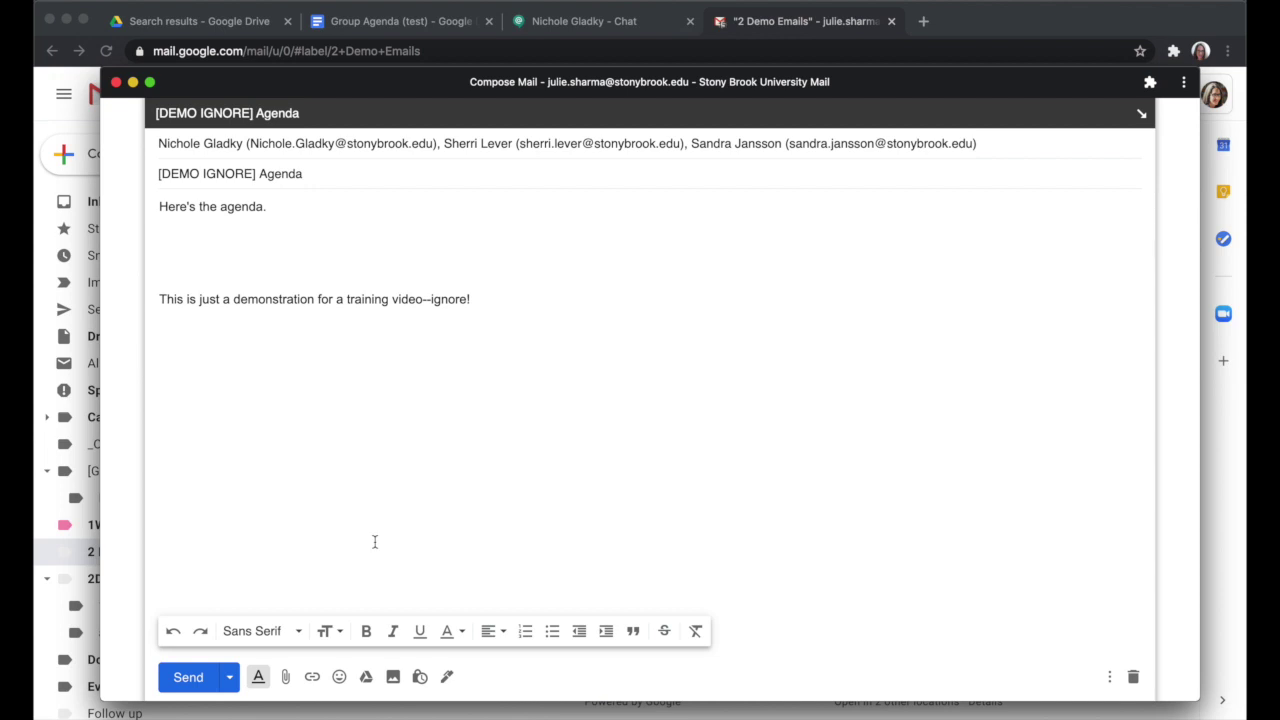
In the Gmail draft, search Drive for "agenda" and insert Group Agenda (test) as a Drive link.
{"action": "left_click", "coordinate": [366, 677]}
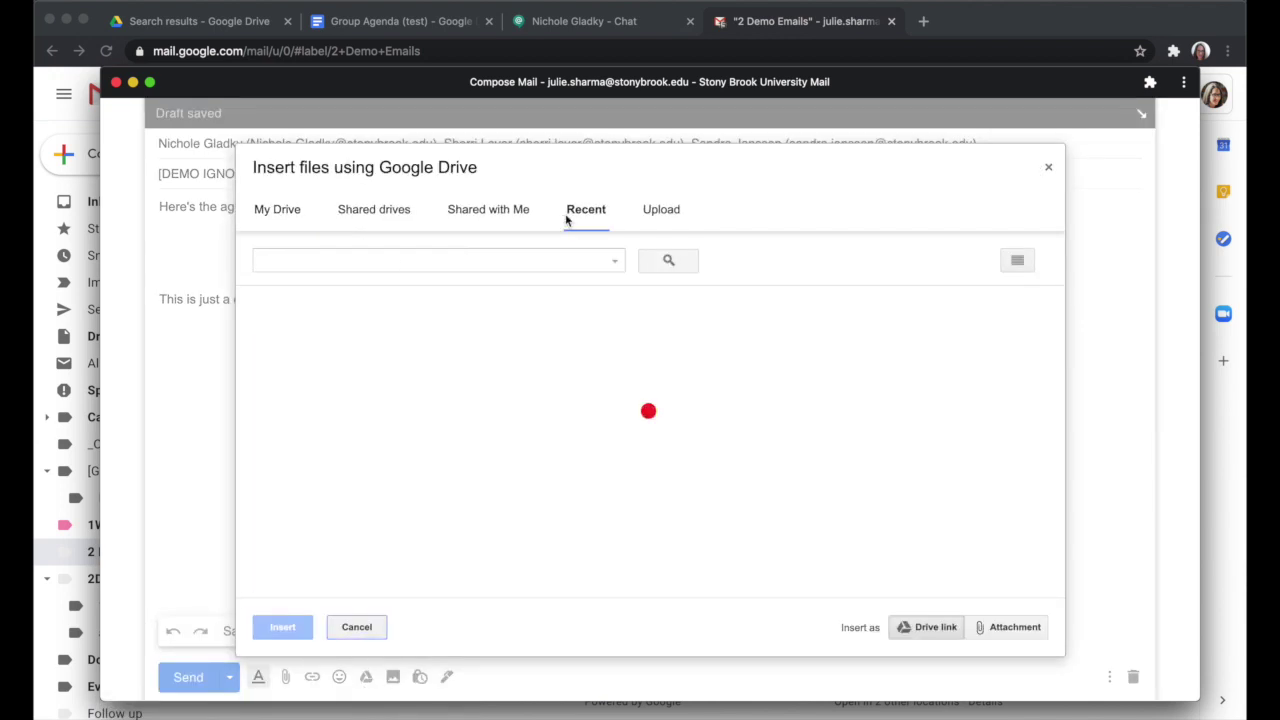
{"action": "left_click", "coordinate": [479, 257]}
{"action": "type", "text": "a"}
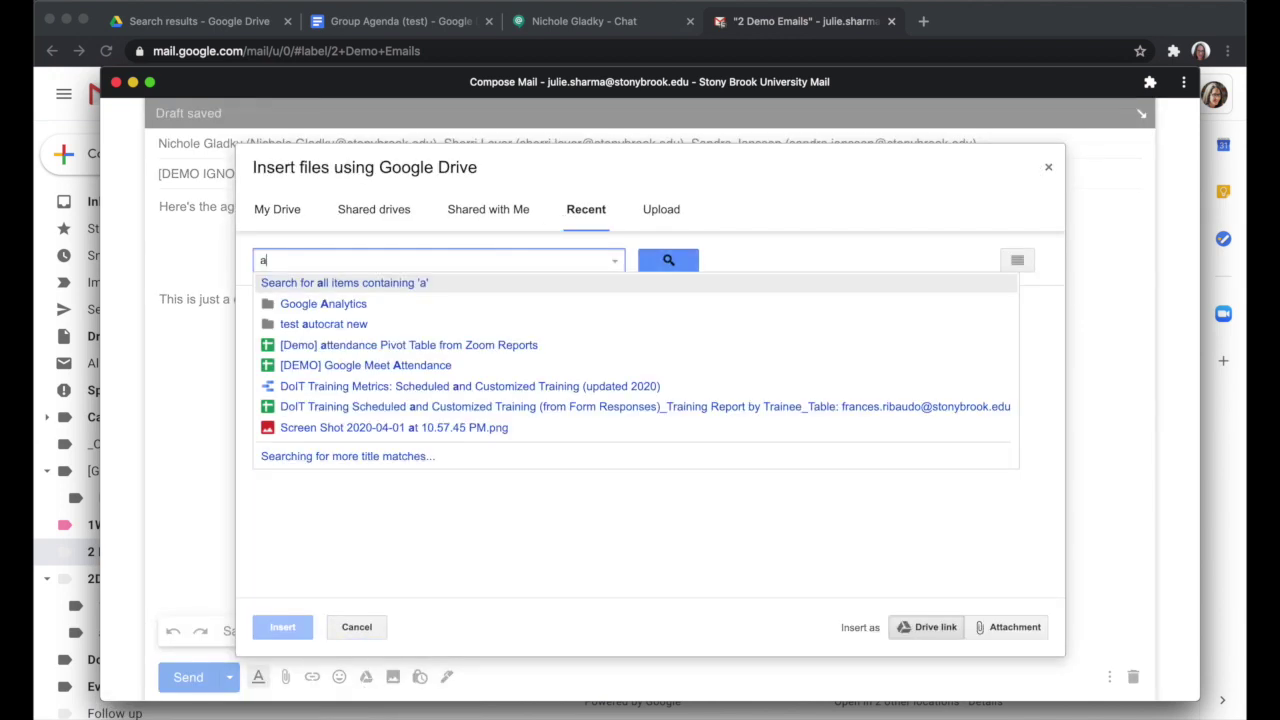
{"action": "type", "text": "genda"}
{"action": "key", "text": "Return"}
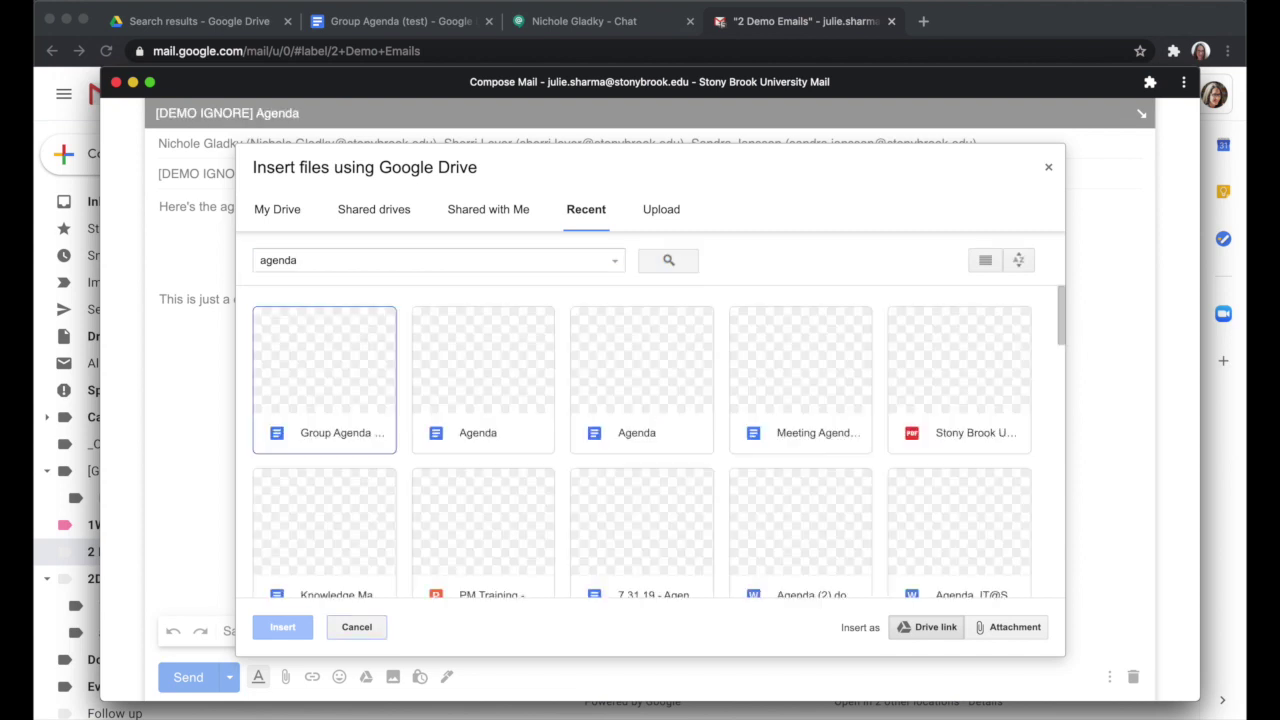
{"action": "left_click", "coordinate": [331, 404]}
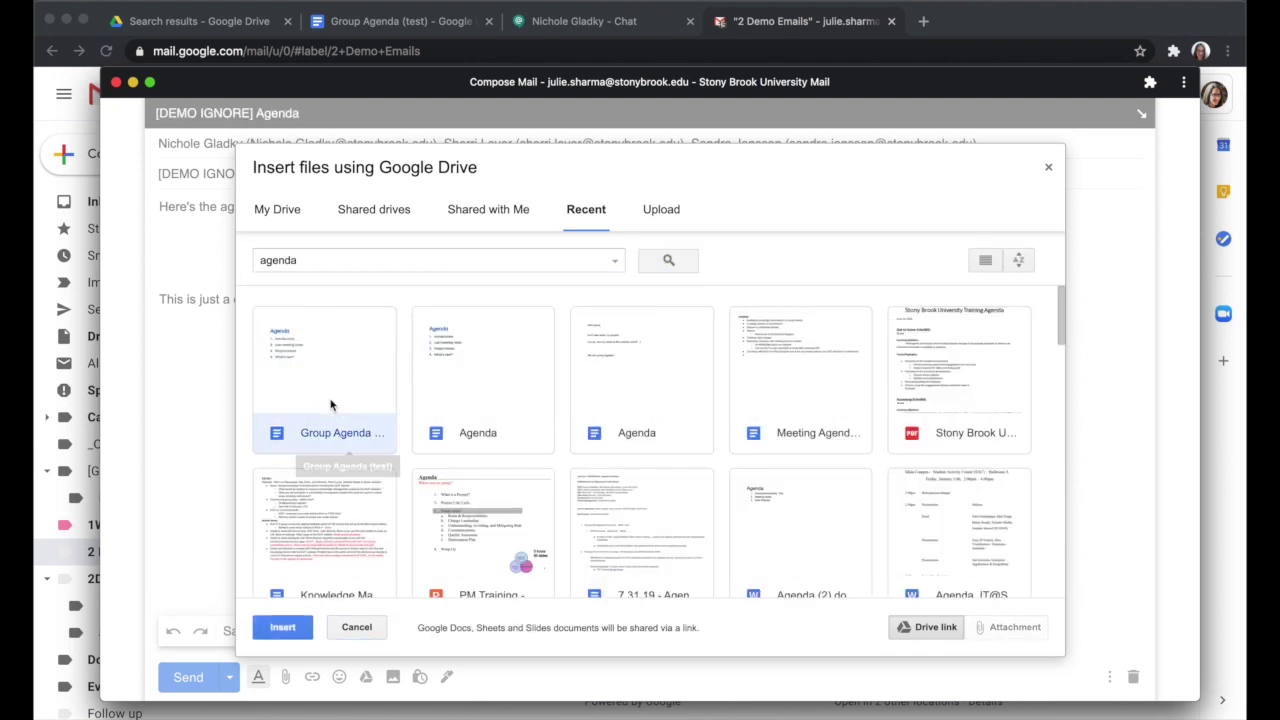
{"action": "left_click", "coordinate": [282, 627]}
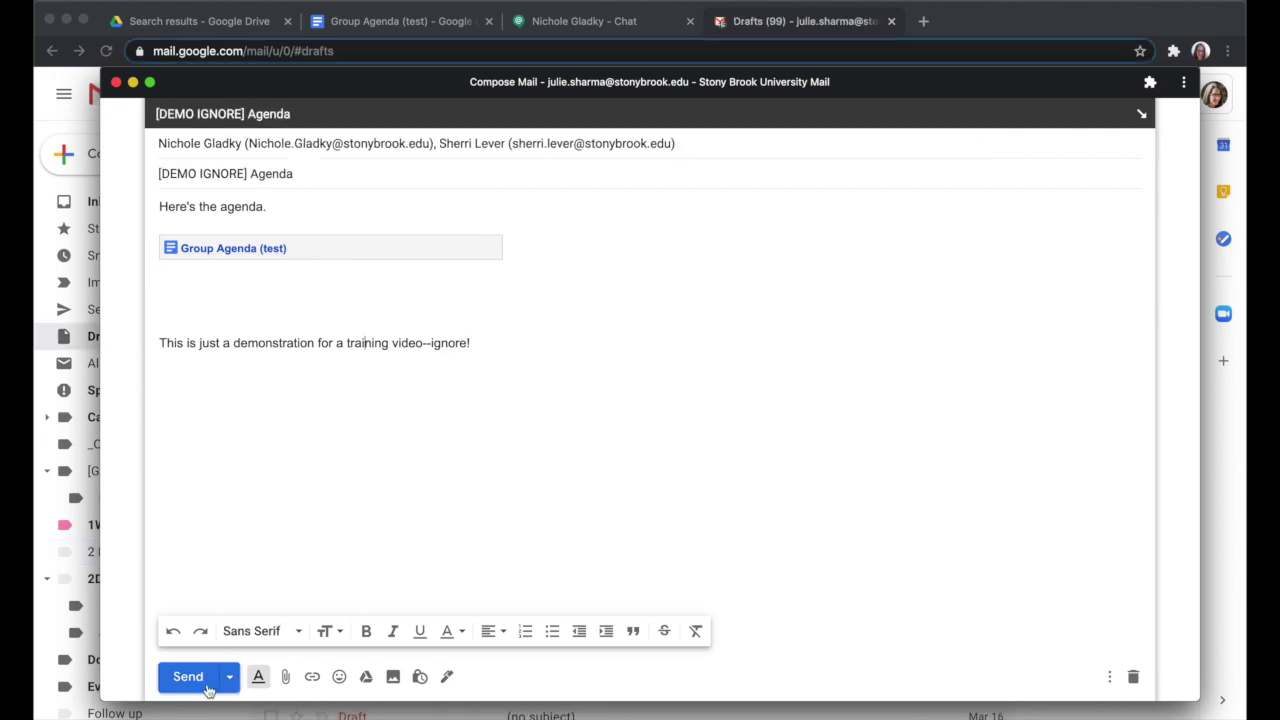
Start sending the agenda email and set the file access for the recipient who lacks it to Comment.
{"action": "left_click", "coordinate": [190, 678]}
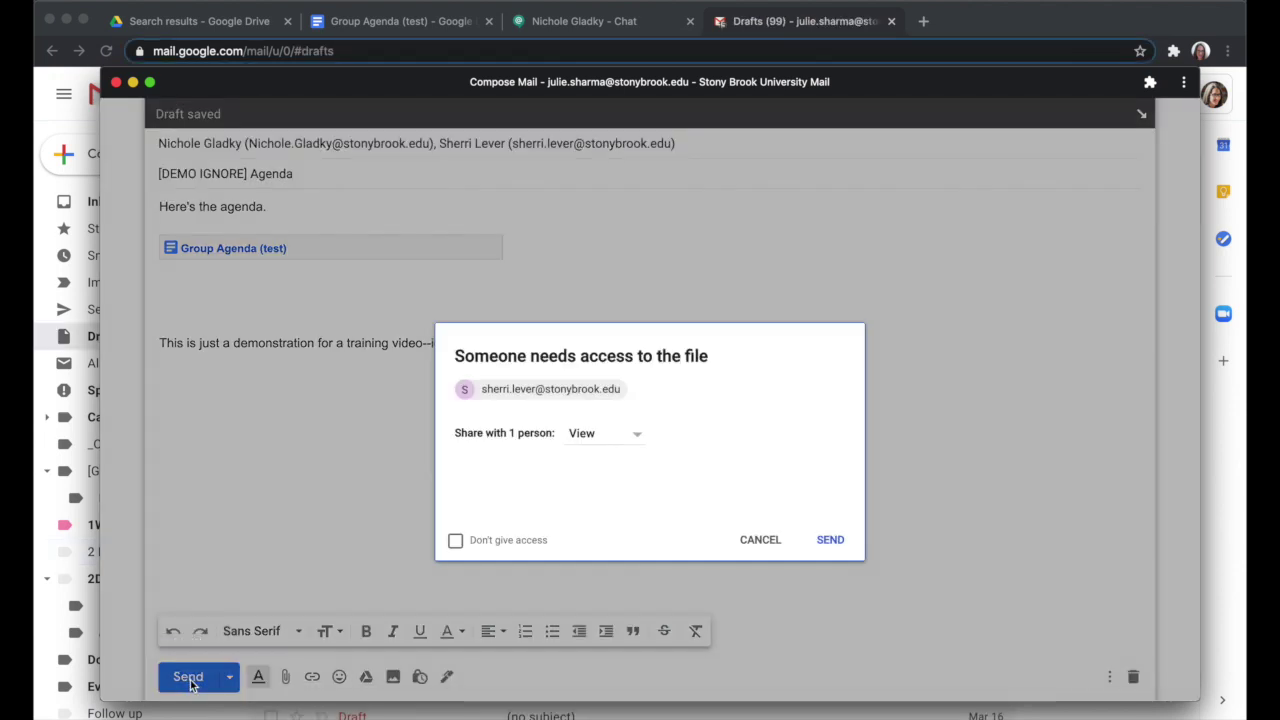
{"action": "left_click", "coordinate": [637, 440]}
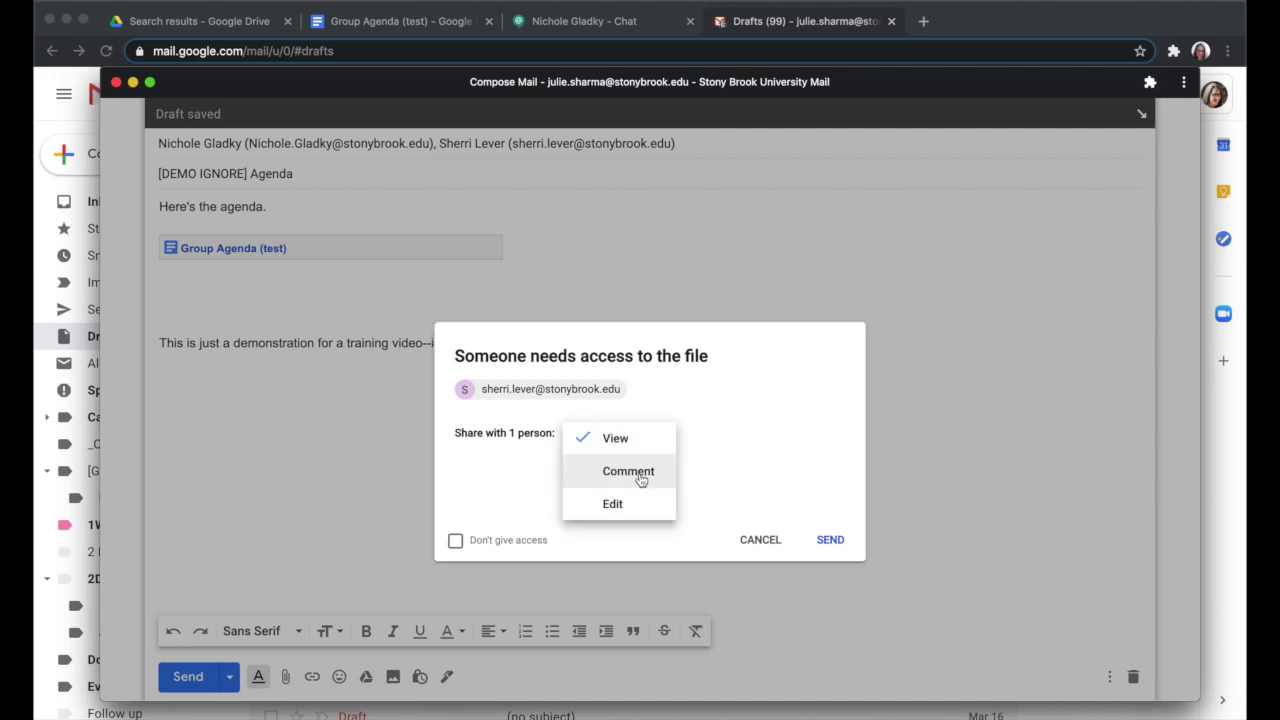
{"action": "left_click", "coordinate": [640, 478]}
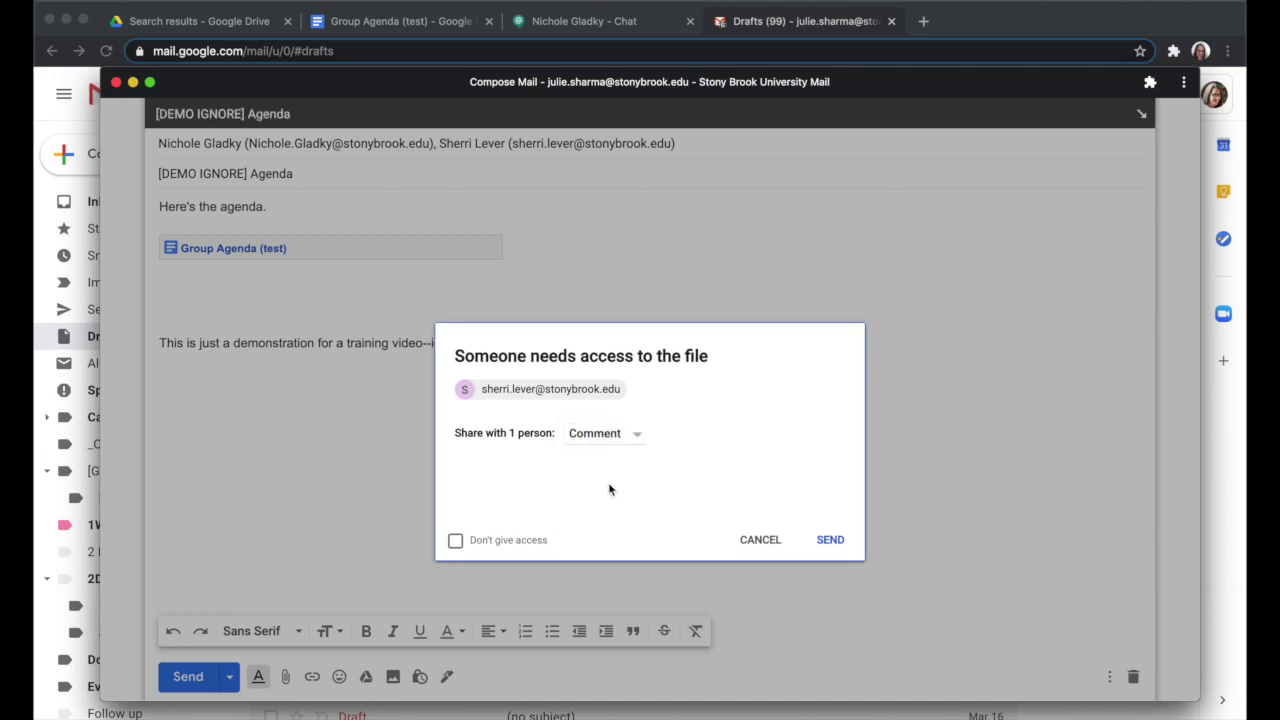